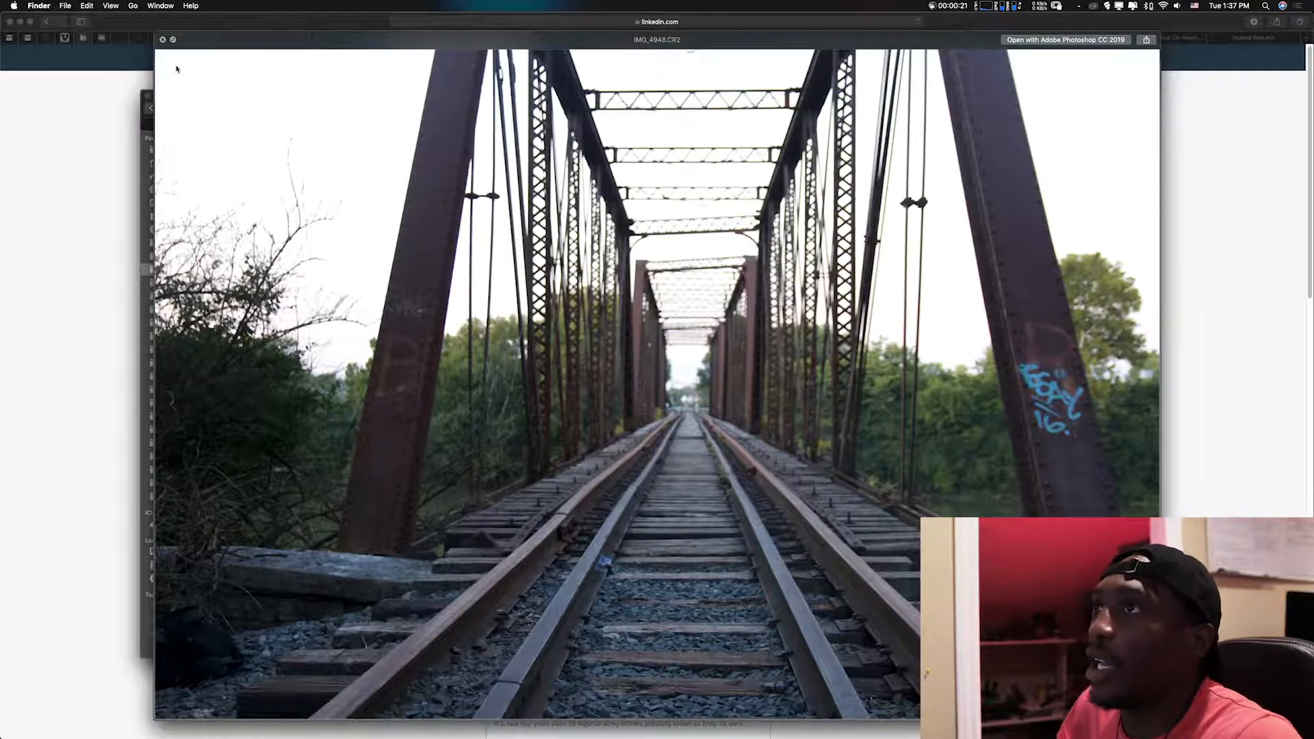
Step: Preview the two bridge photos, and open IMG_4948.CR2 in Photoshop with its Camera Raw settings left at default
key("Down")
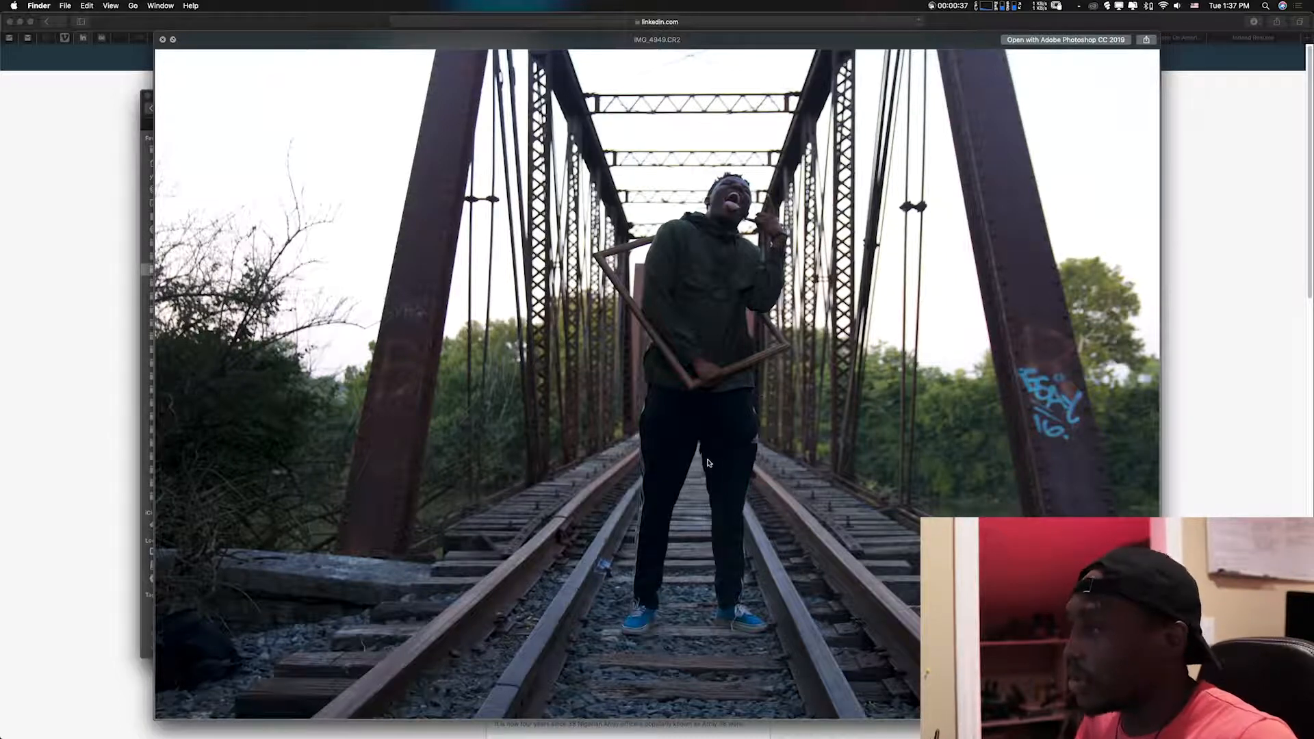
key("space")
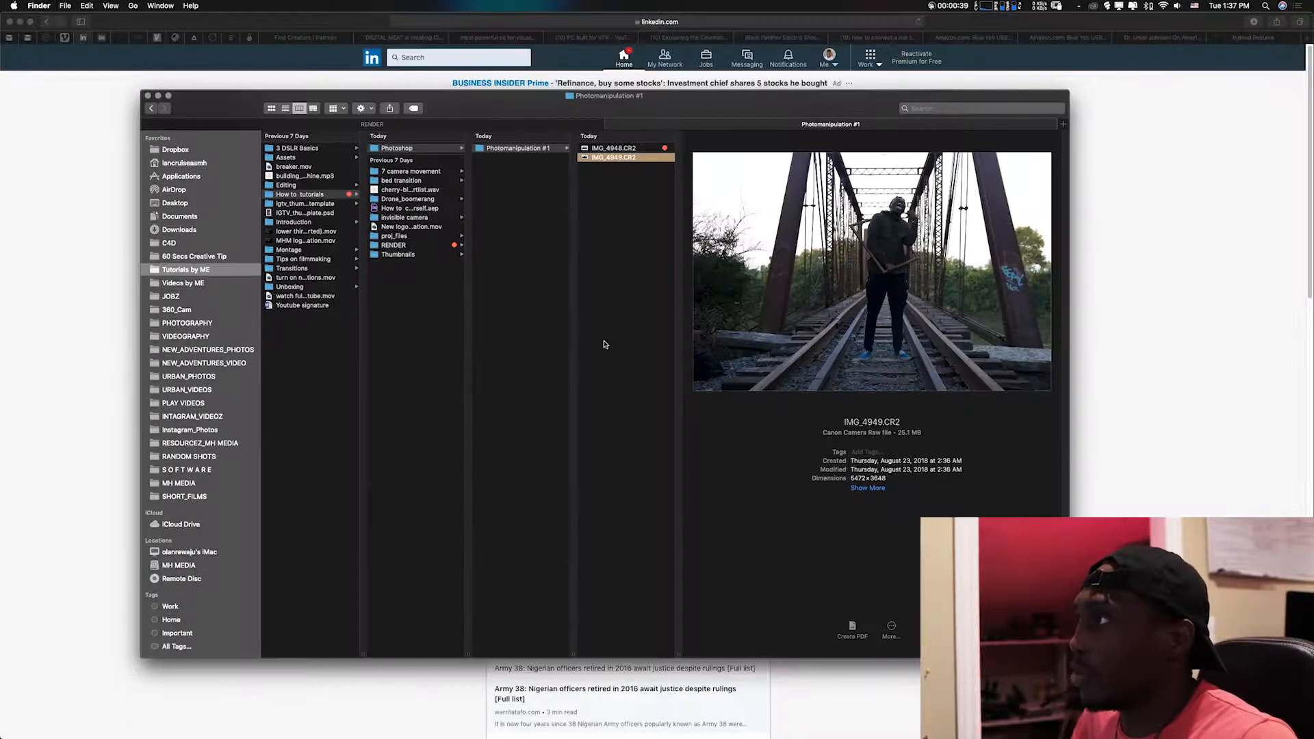
left_click(624, 149)
right_click(624, 149)
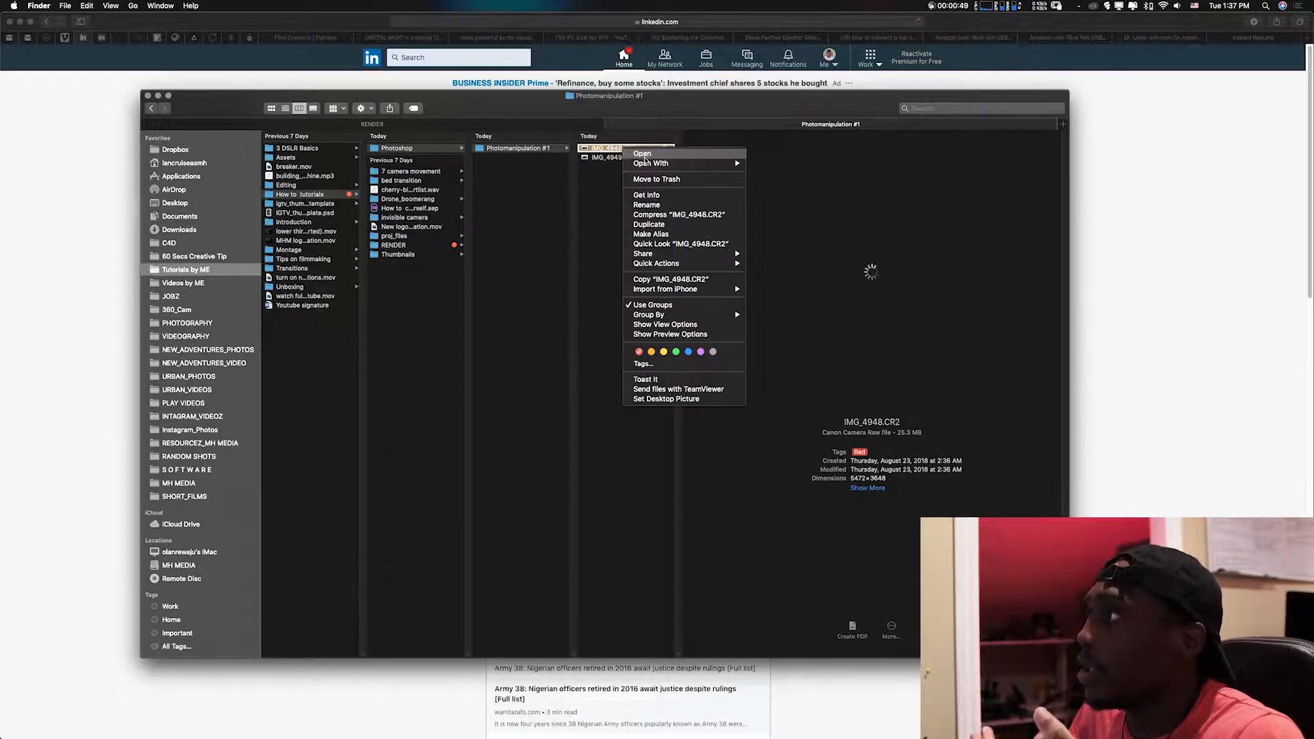
left_click(644, 156)
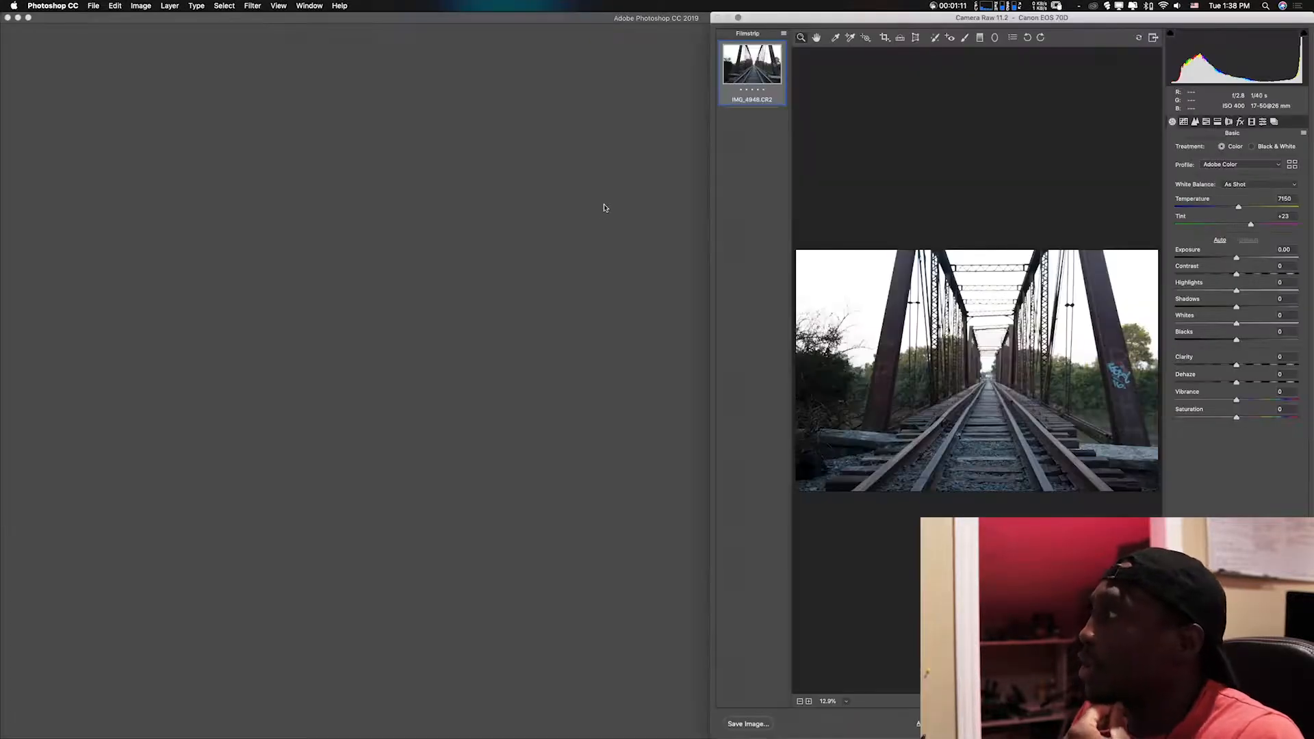
left_click_drag(892, 20, 553, 17)
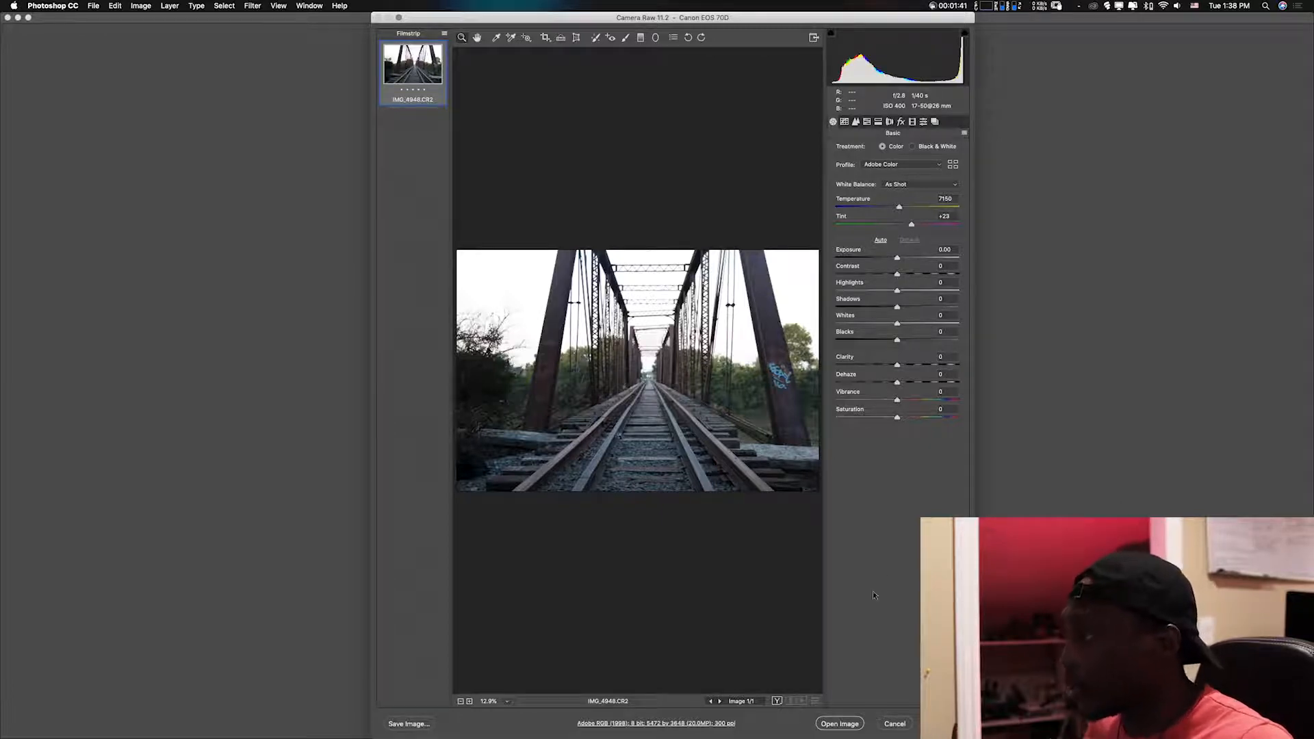
left_click(851, 723)
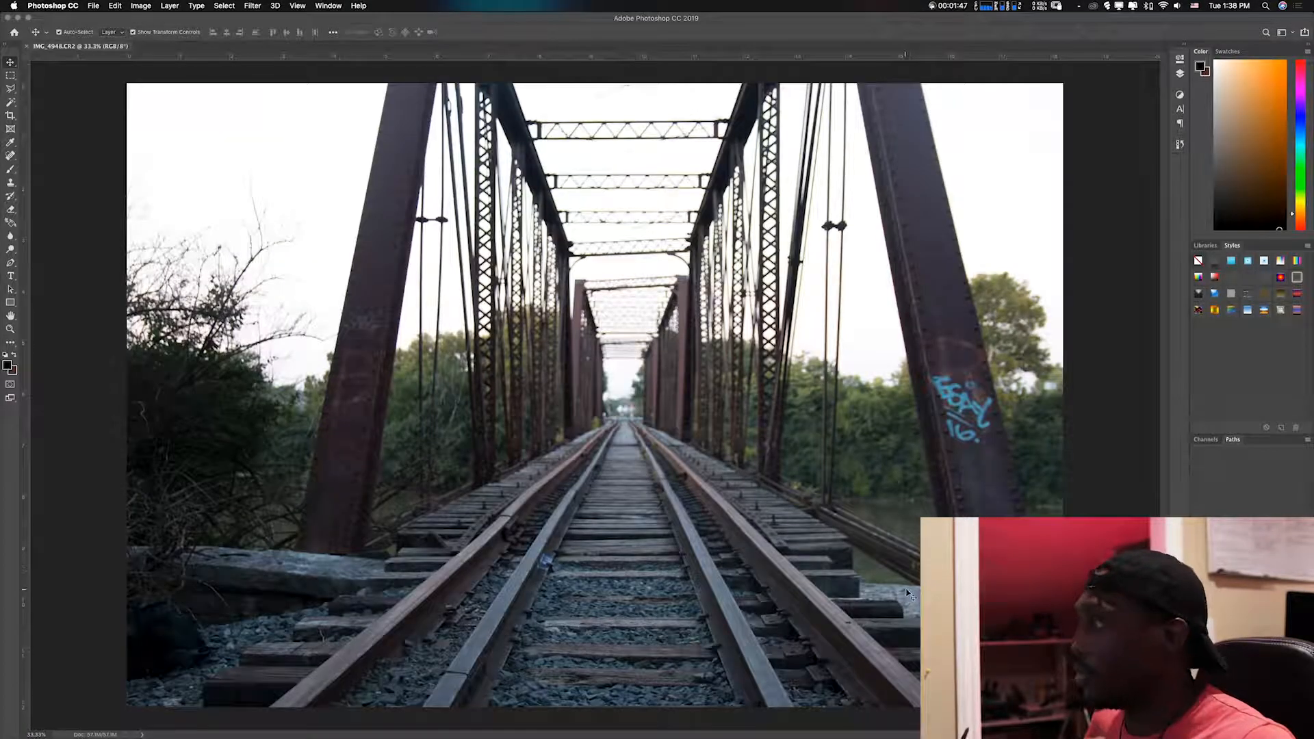
Step: Open IMG_4949.CR2 from the Photomanipulation #1 folder in Photoshop with its default Camera Raw settings
mouse_move(410, 736)
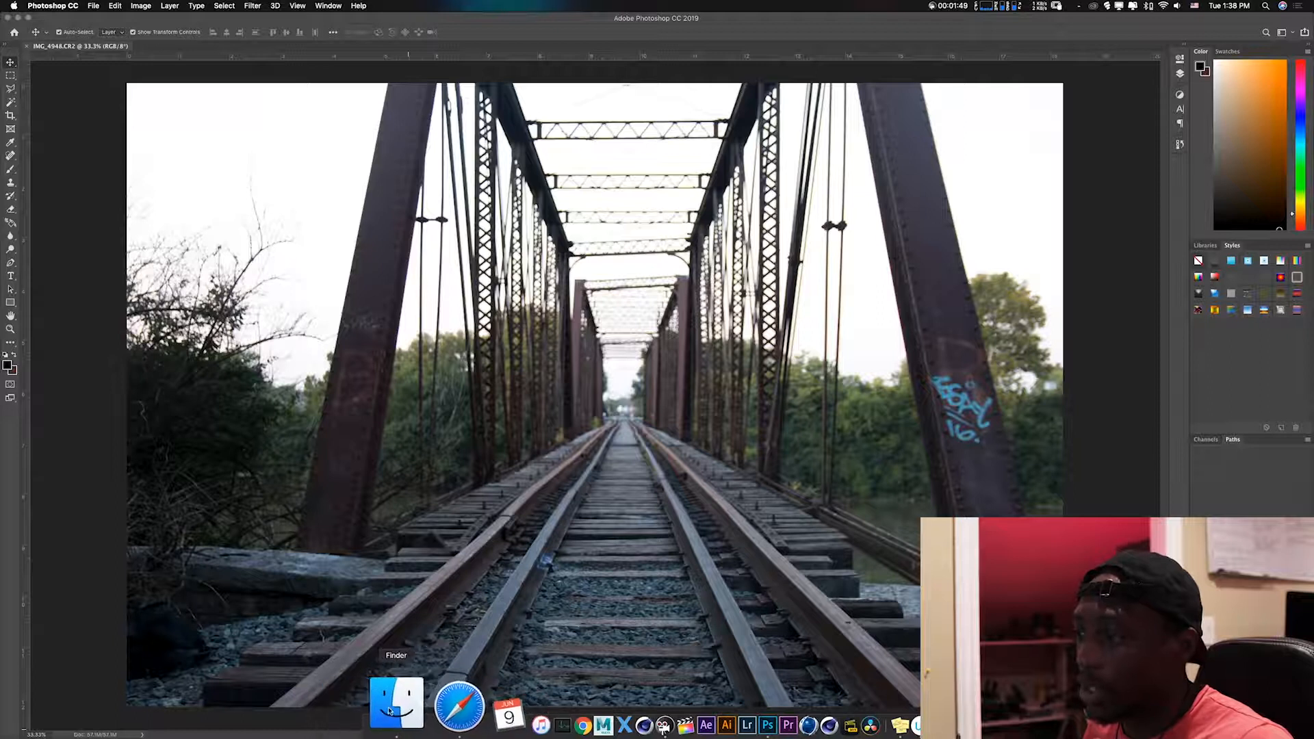
left_click(395, 711)
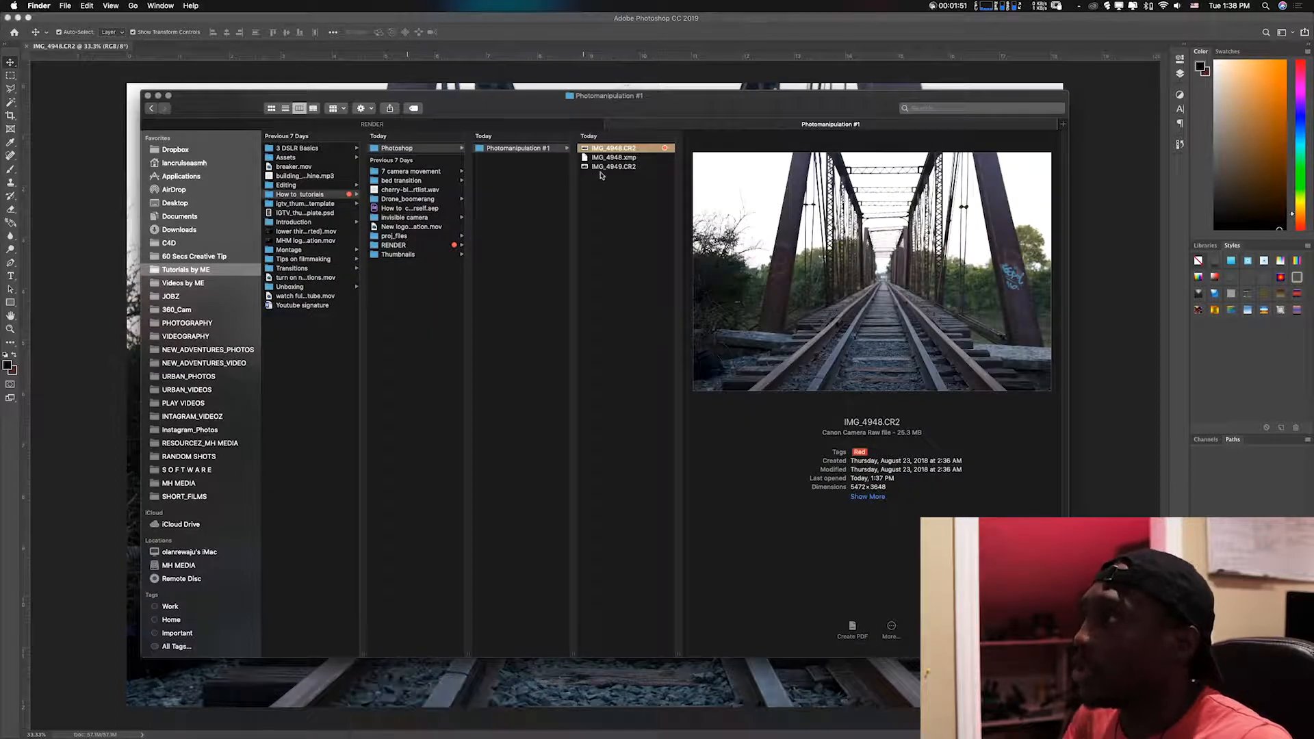
left_click(605, 168)
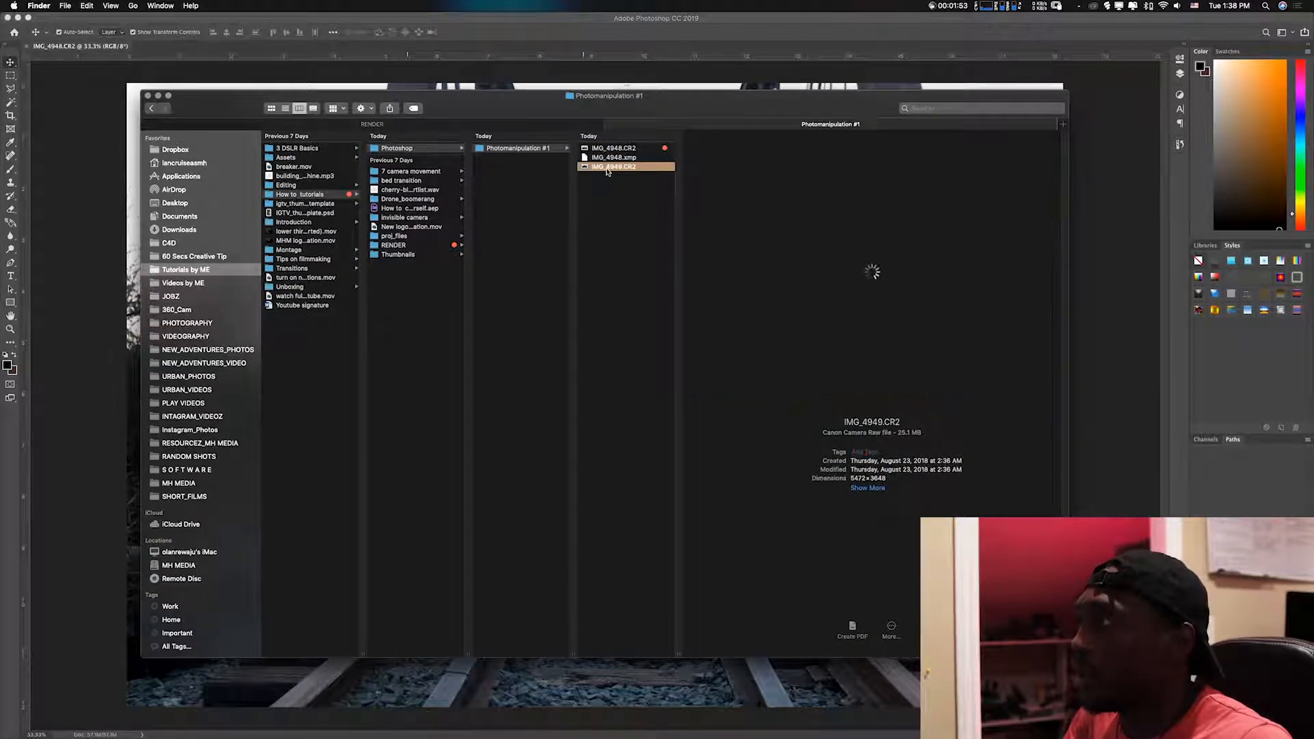
right_click(607, 169)
mouse_move(637, 184)
left_click(794, 184)
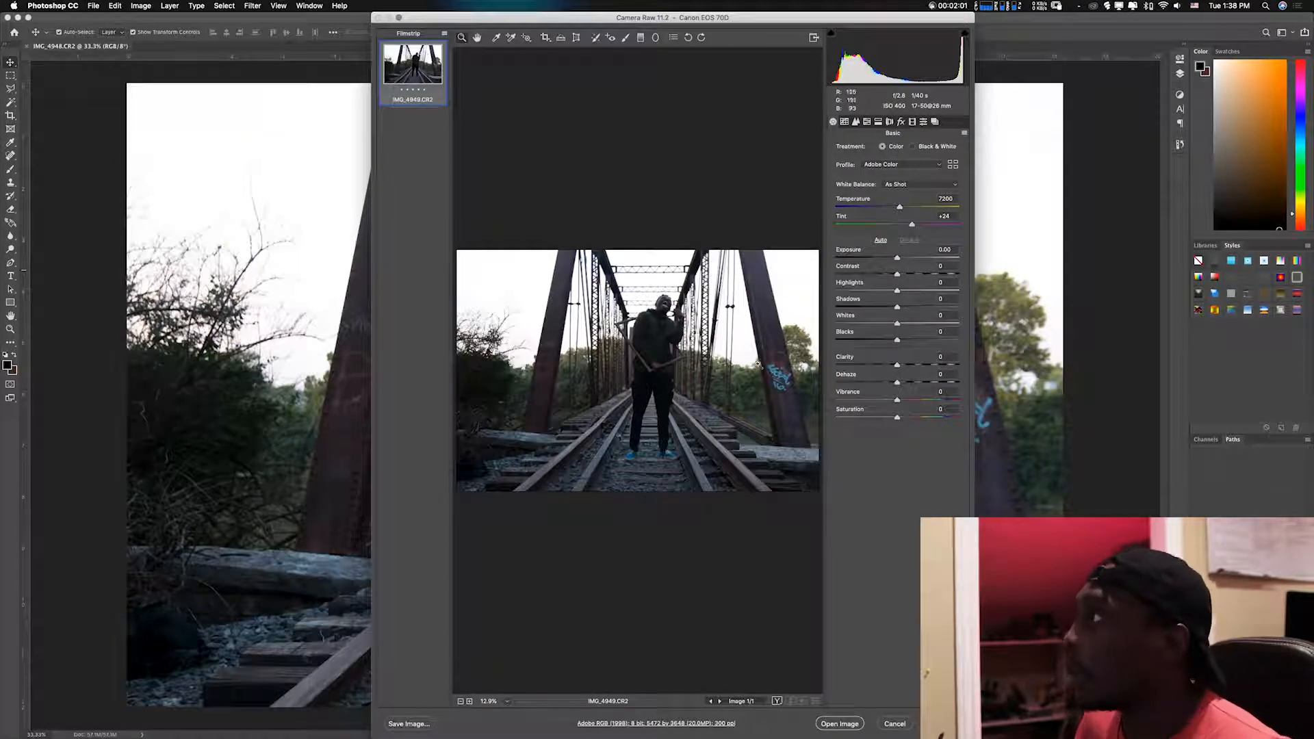
left_click(860, 723)
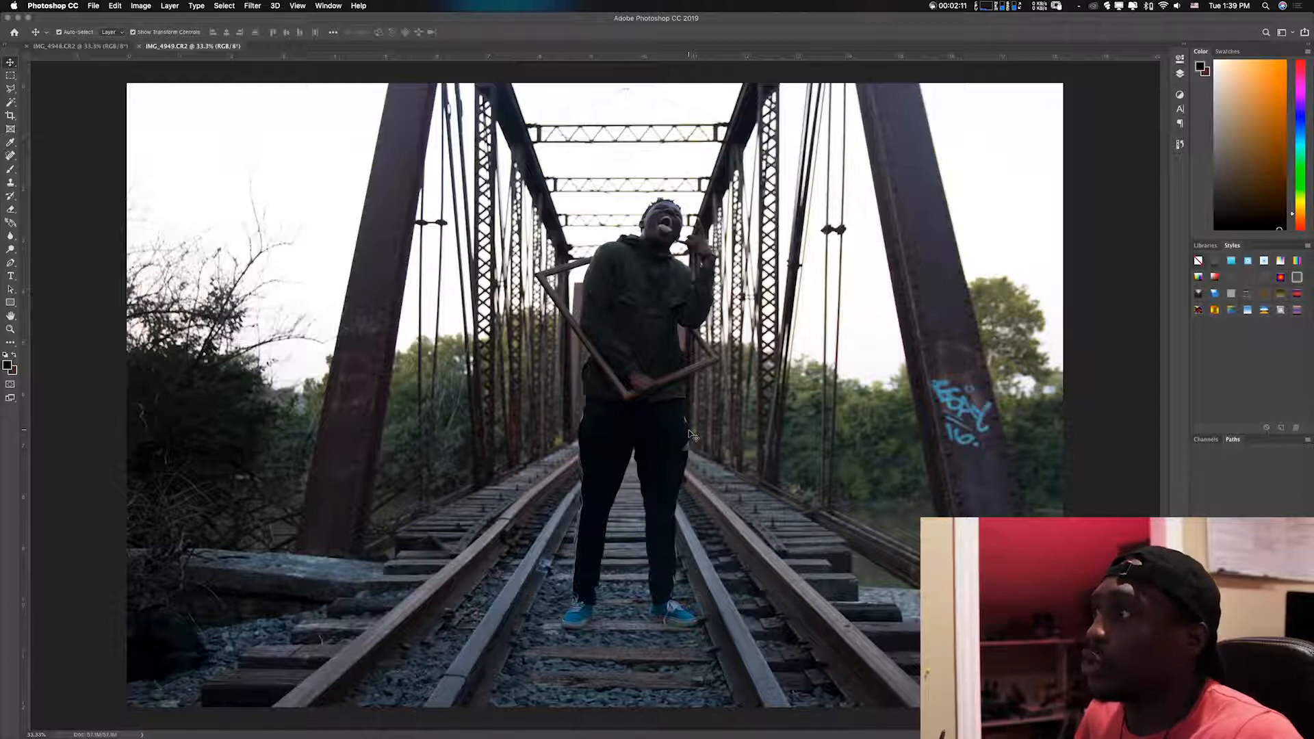
Step: Copy the photo of the man into the IMG_4948.CR2 document as a layer and align it with the canvas edges
left_click_drag(618, 266, 115, 49)
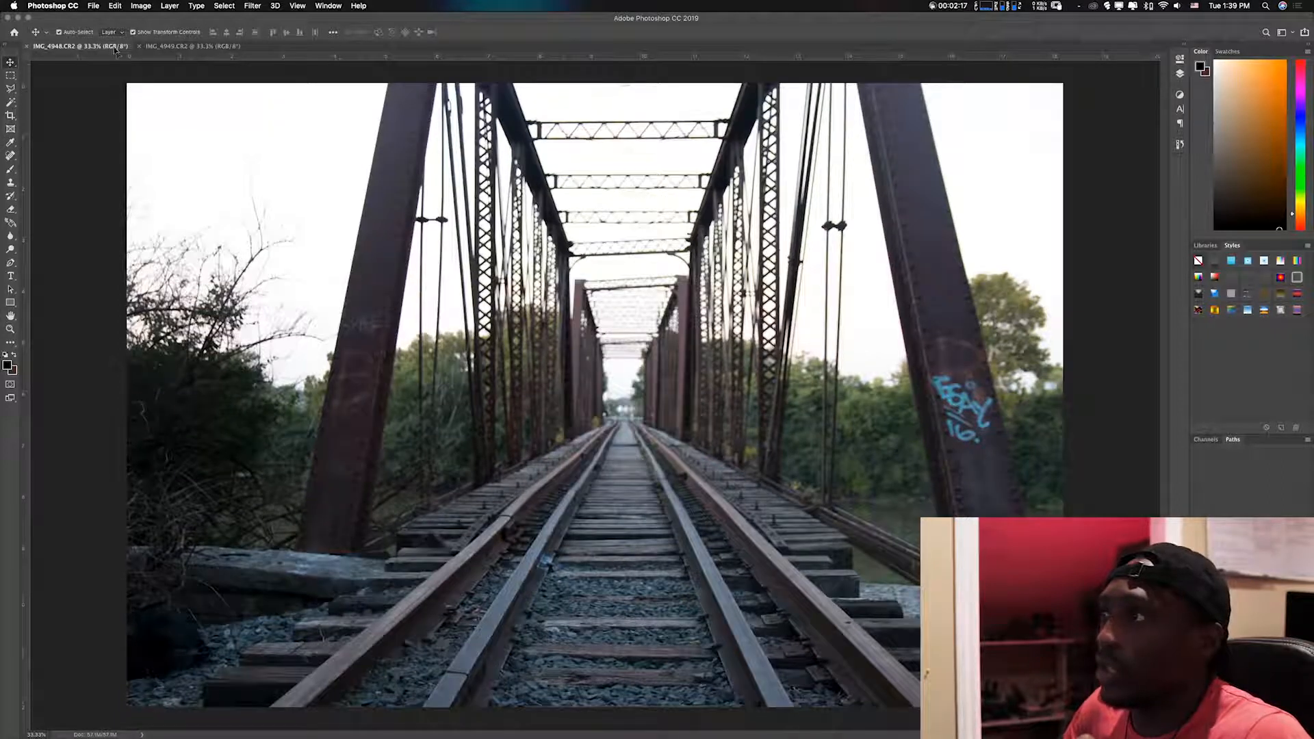
left_click_drag(545, 318, 543, 325)
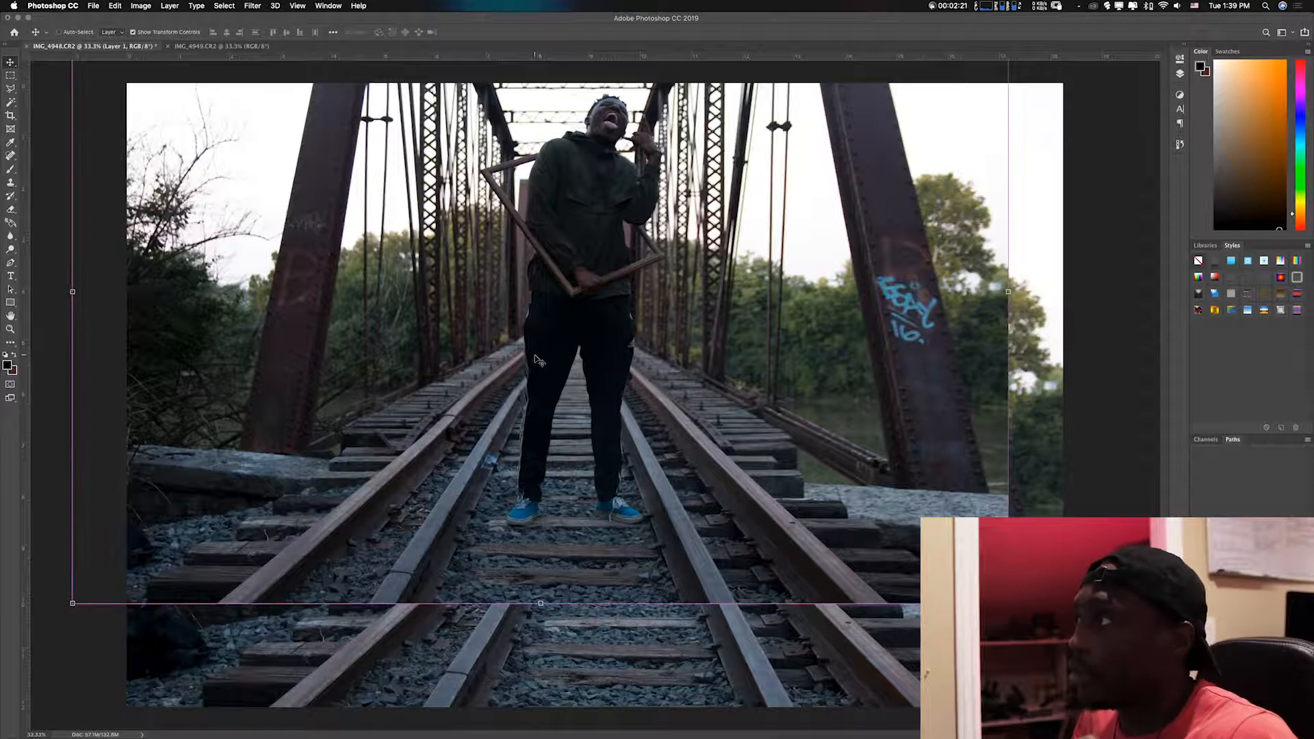
key("super+minus")
key("super+minus")
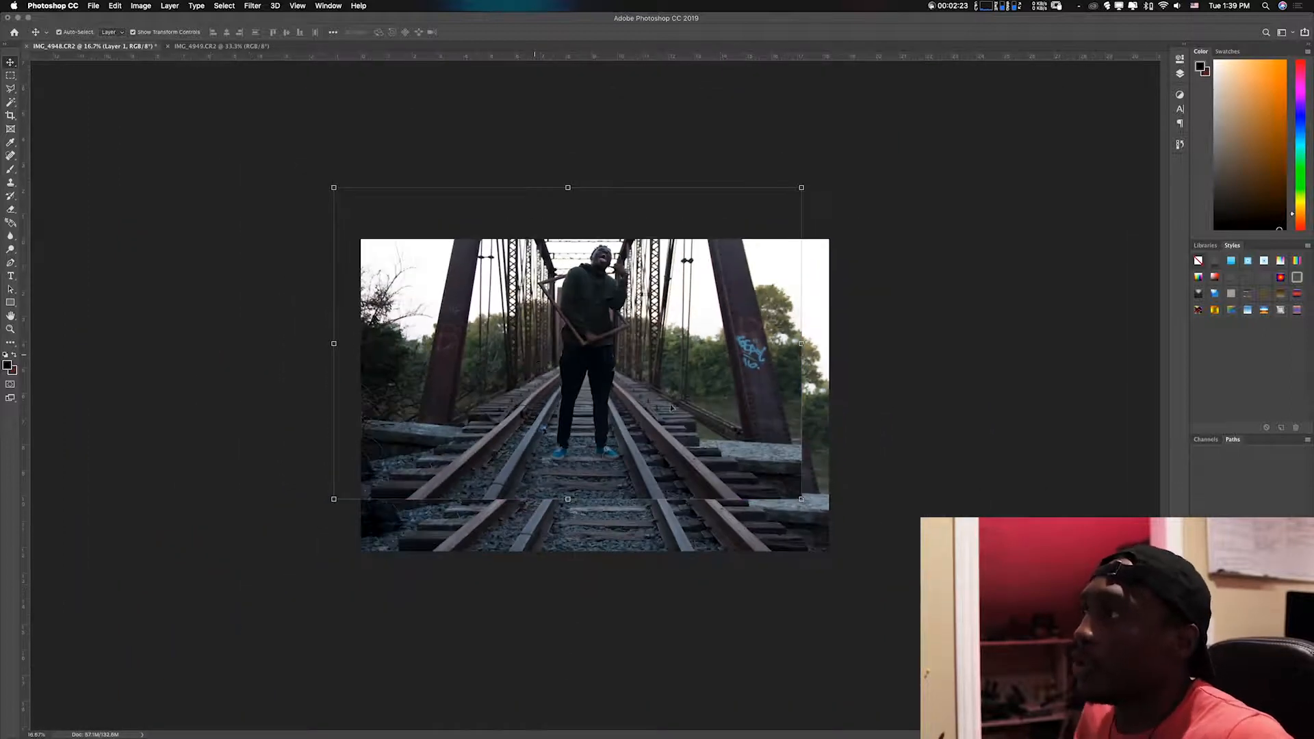
left_click_drag(583, 295, 606, 343)
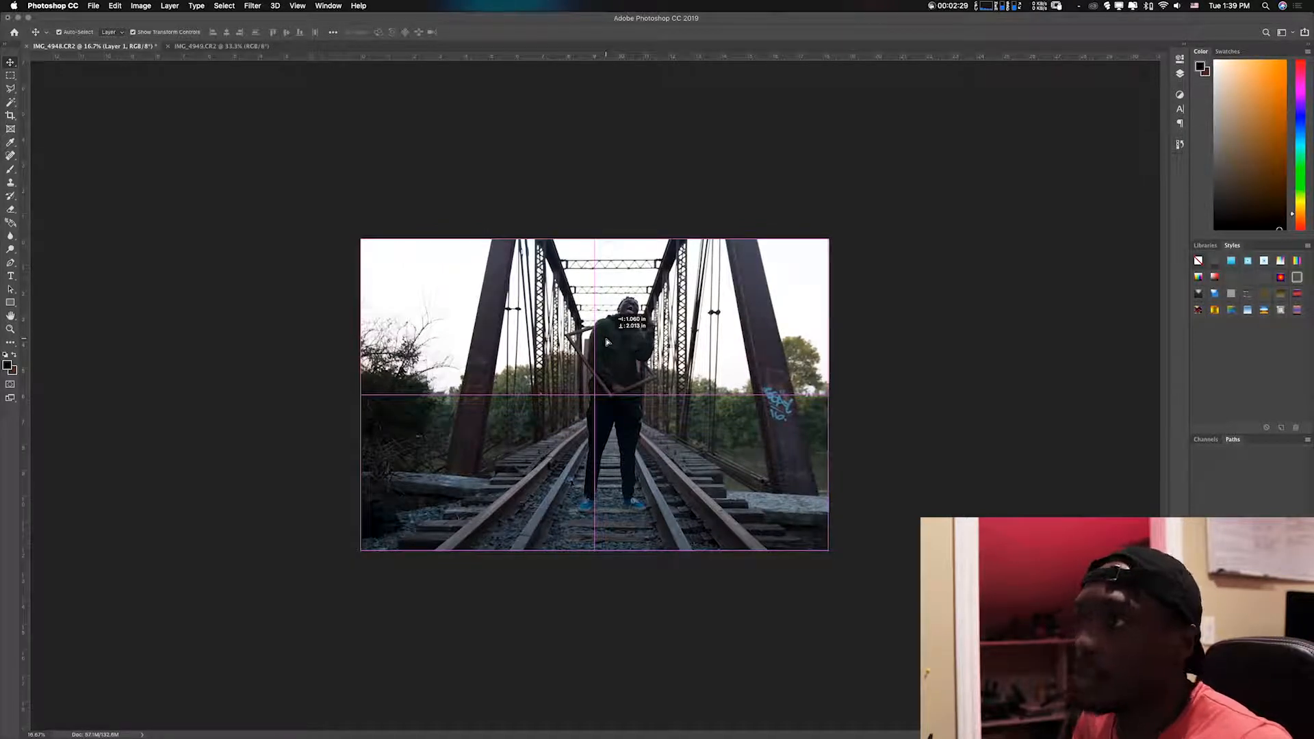
left_click_drag(607, 342, 617, 334)
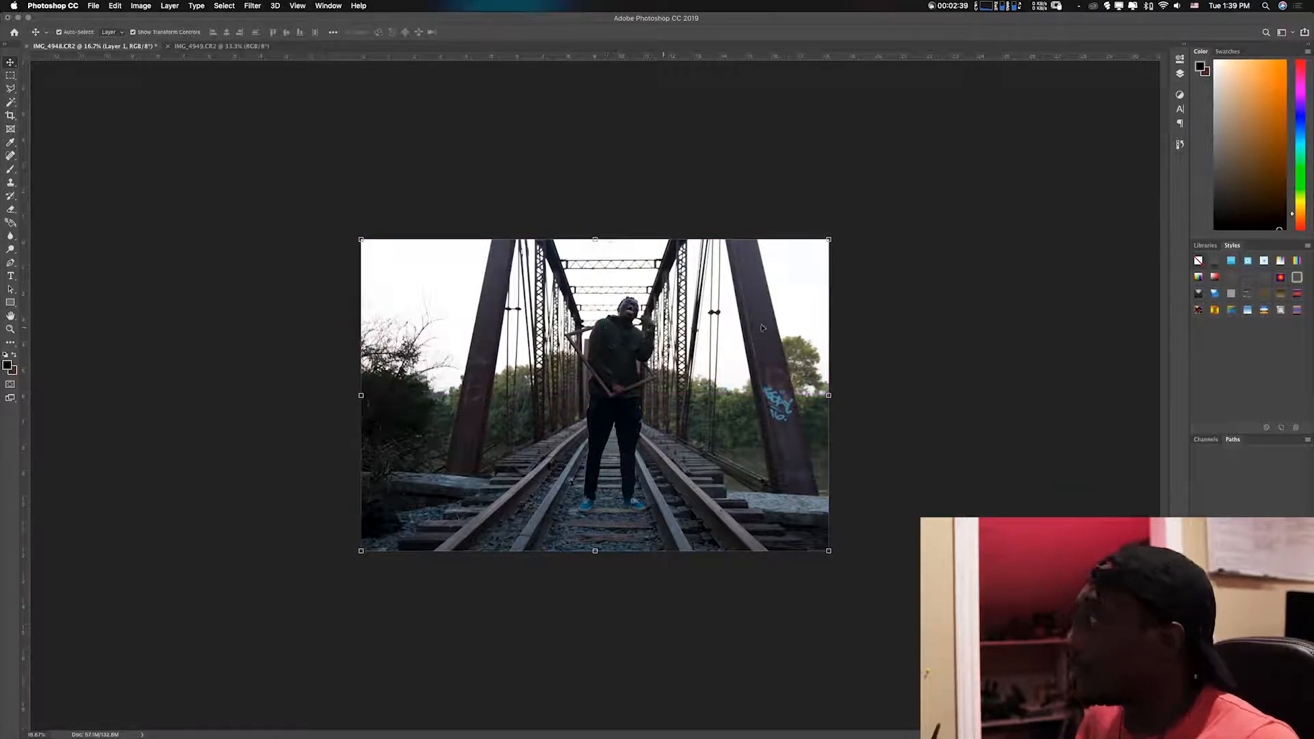
Step: Show the layer list and toggle Layer 1's visibility repeatedly to check its alignment with the background photo
left_click(1180, 74)
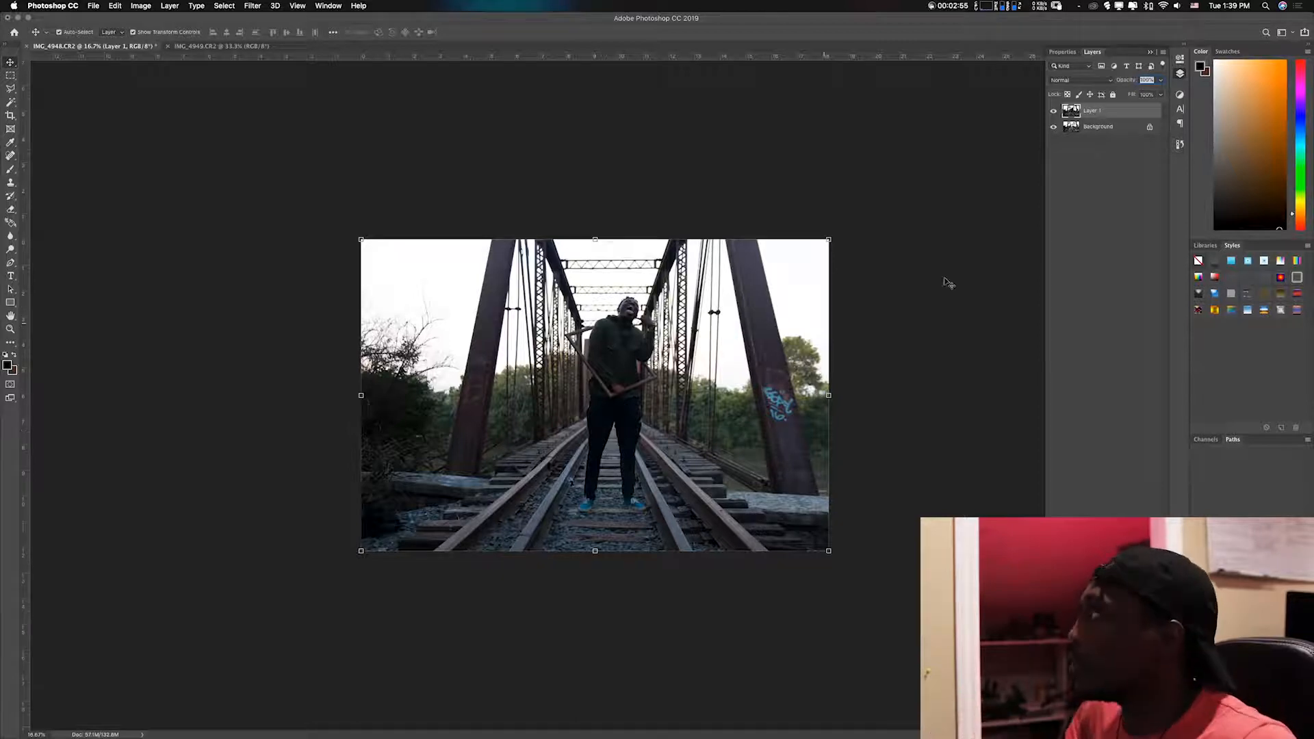
left_click(1053, 111)
left_click(1053, 110)
left_click(1053, 111)
left_click(1053, 111)
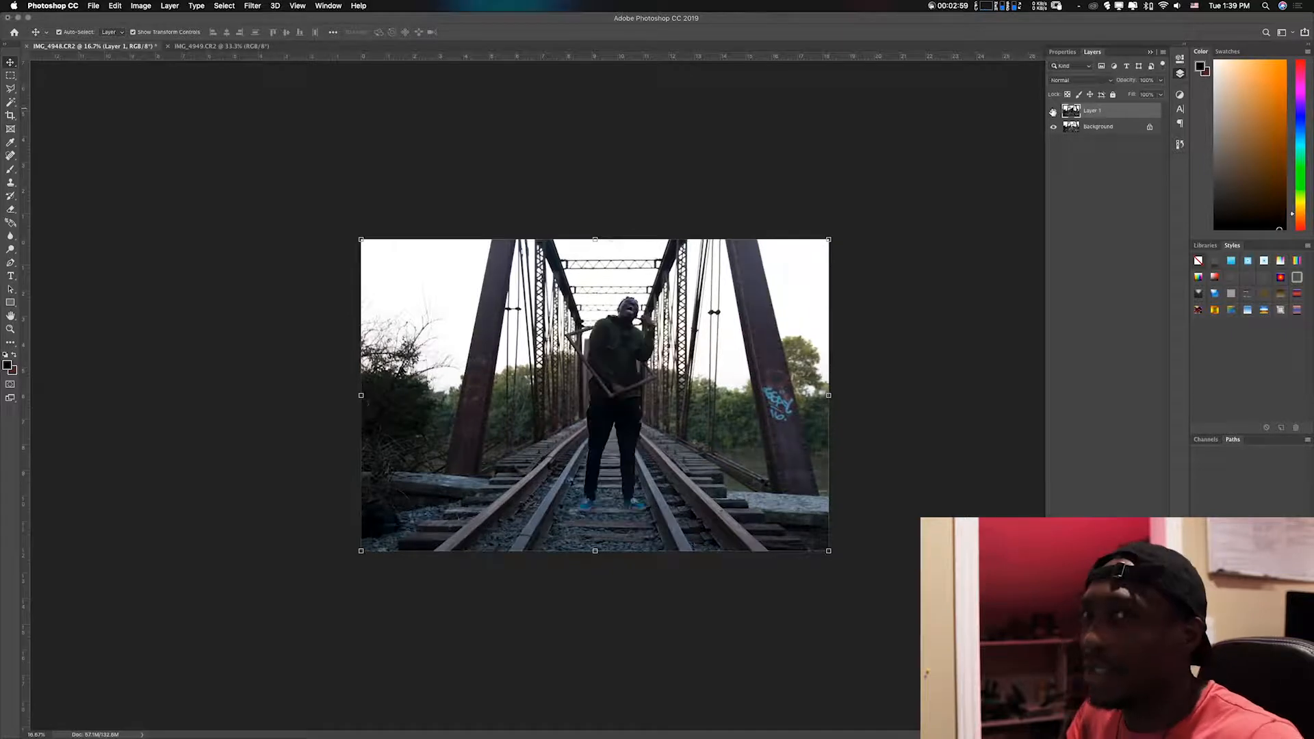
left_click(1054, 111)
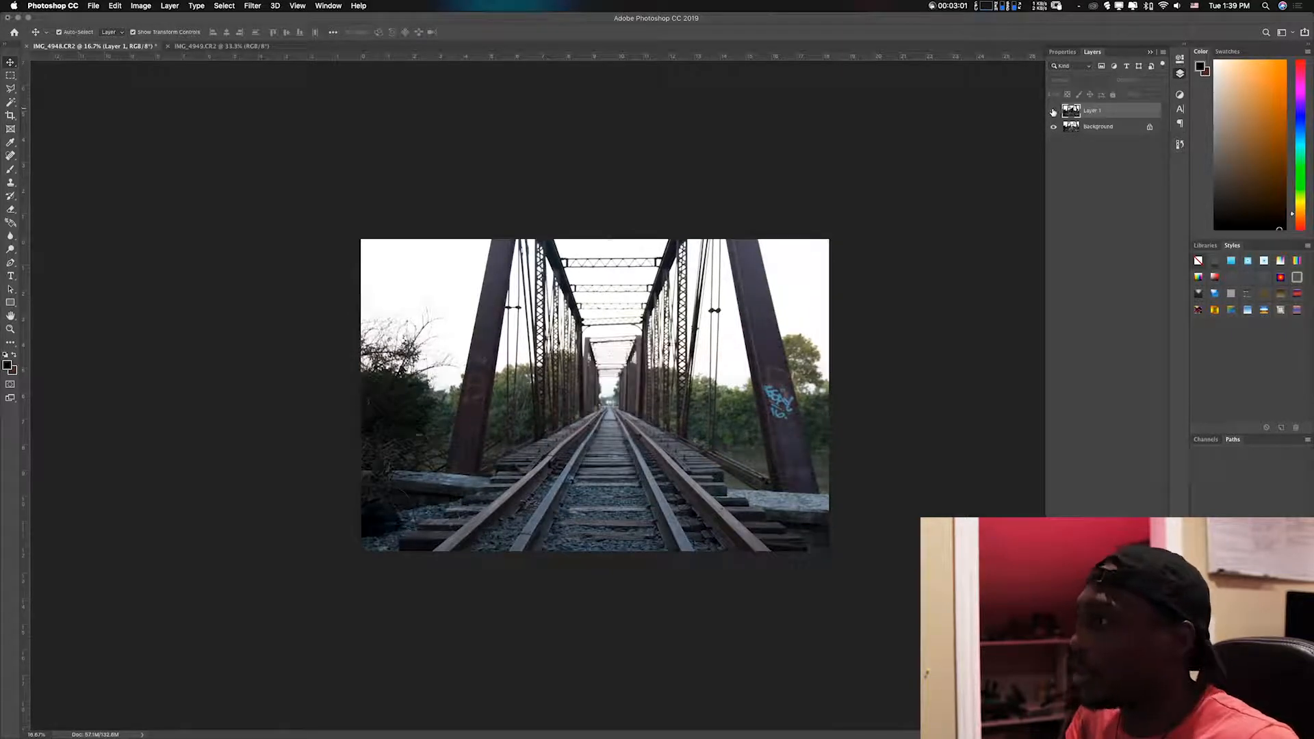
left_click(1053, 111)
left_click(1053, 111)
left_click(1053, 111)
left_click(1053, 111)
left_click(1053, 111)
left_click(1053, 111)
left_click(1054, 112)
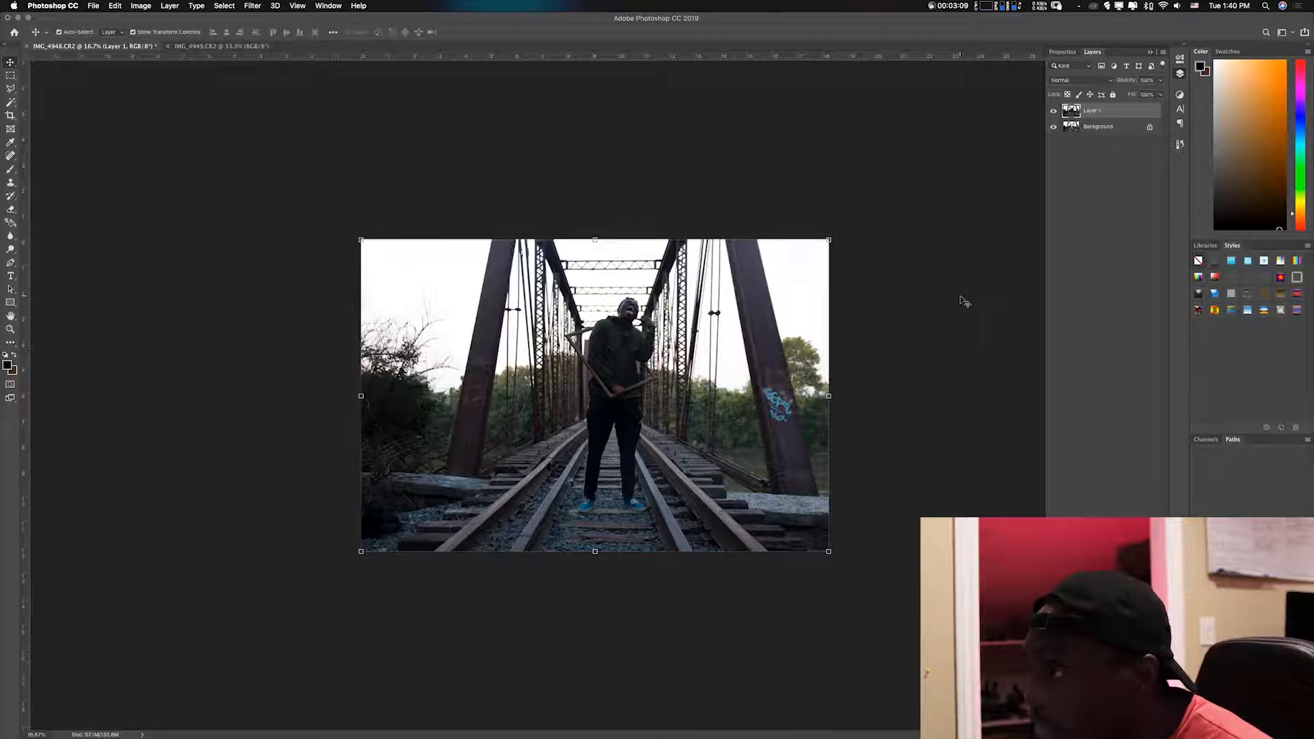
Step: Nudge Layer 1 slightly to the right and compare it with the background by toggling its visibility
key("Right")
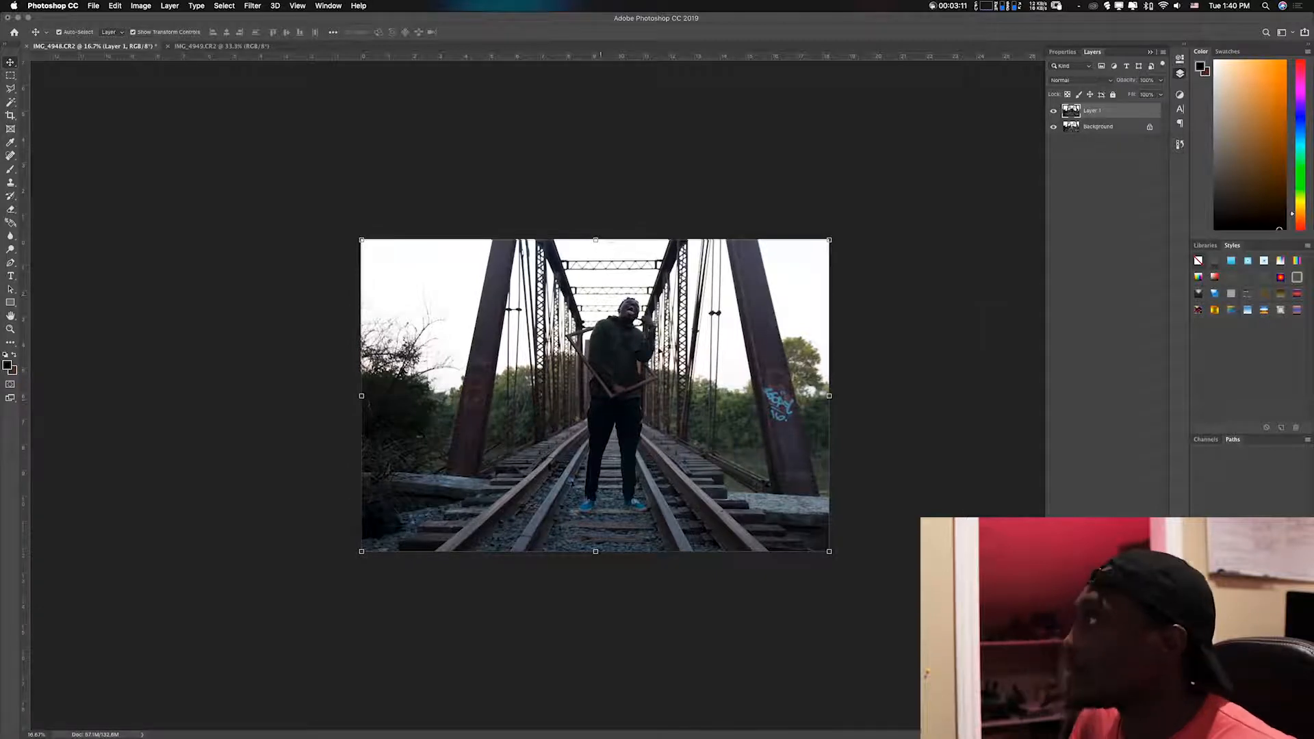
left_click(1053, 111)
left_click(1053, 110)
left_click(1053, 111)
left_click(1053, 111)
left_click(1053, 111)
left_click(1053, 111)
left_click(1054, 111)
left_click(1054, 111)
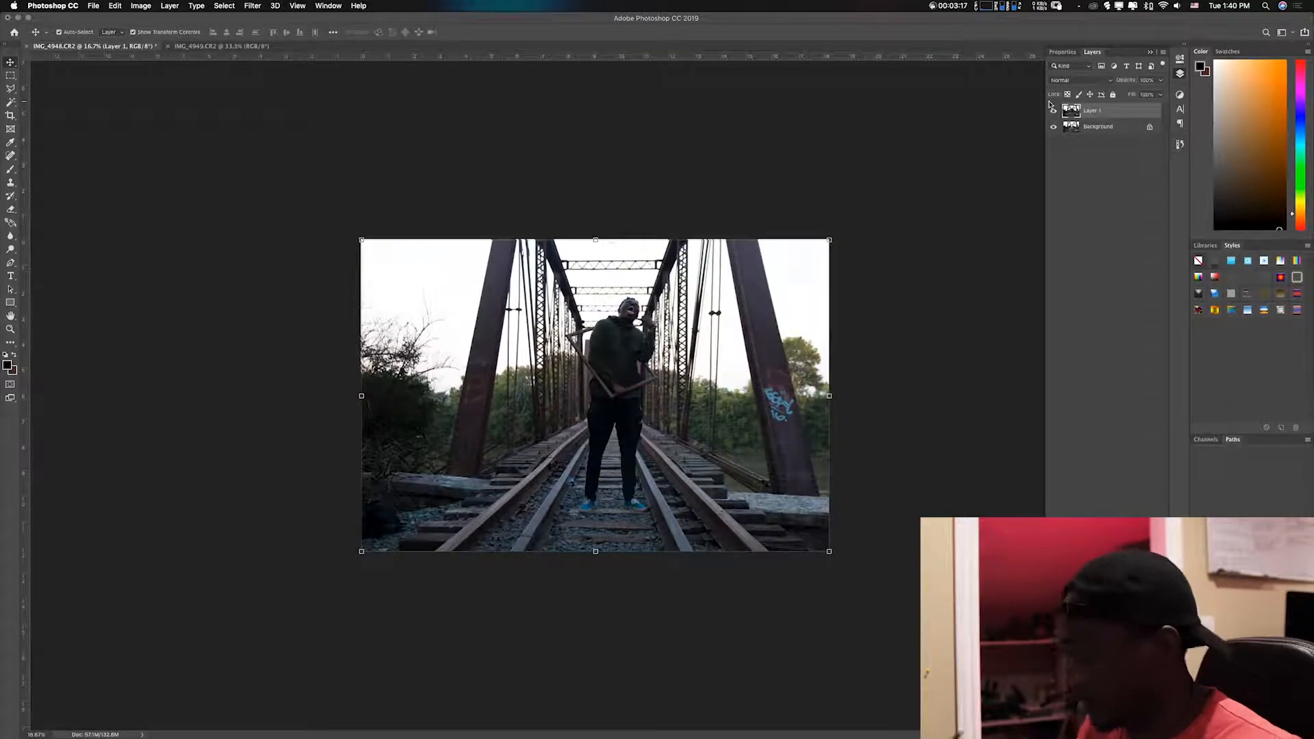
left_click(1053, 110)
left_click(1053, 111)
left_click(1053, 110)
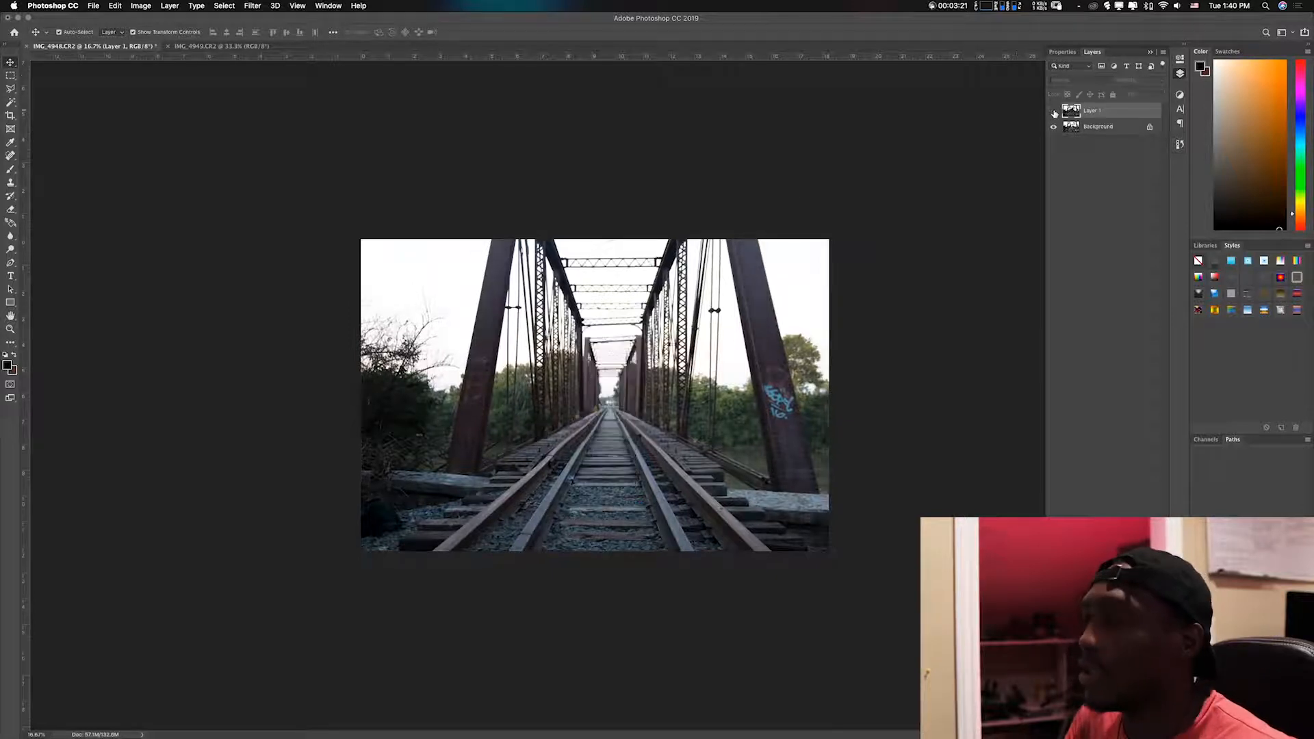
left_click(1053, 111)
left_click(1053, 111)
left_click(1054, 112)
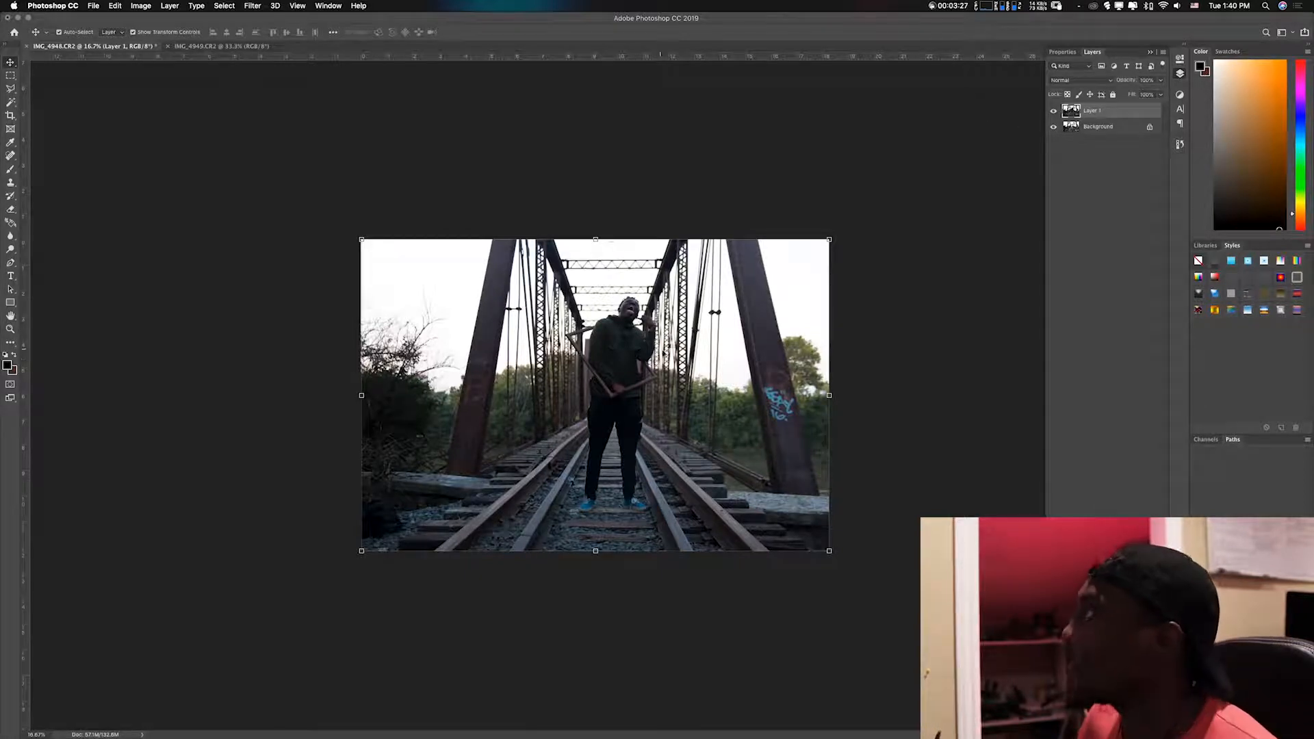
Step: Unlock the Background layer and rename it as bg
left_click(1149, 129)
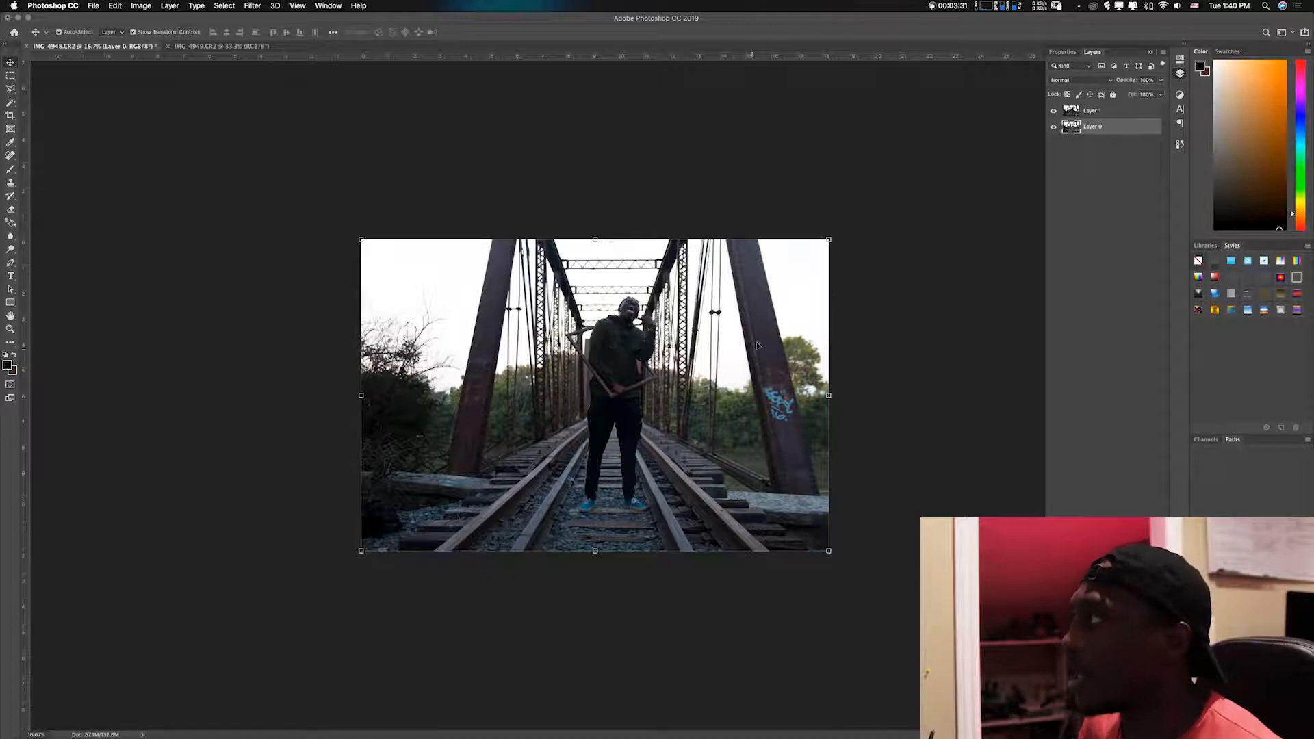
double_click(1100, 128)
type("B")
key("Return")
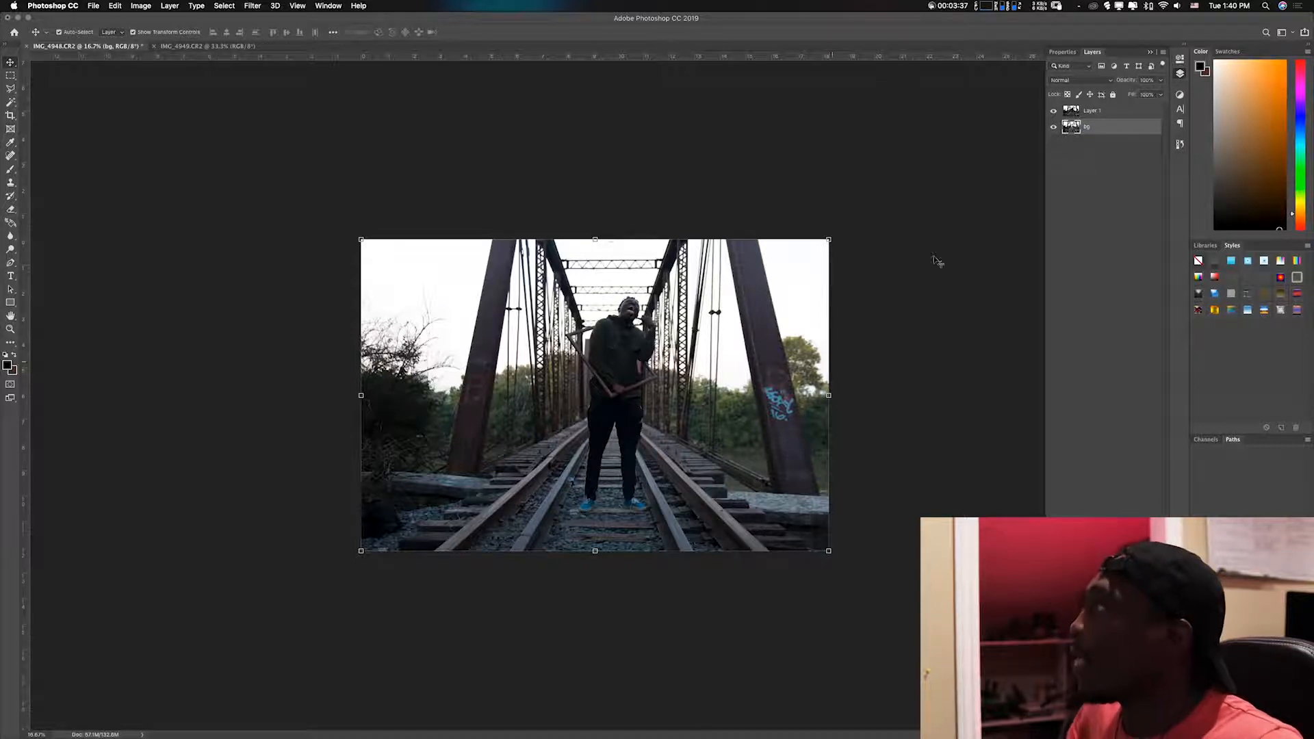
Step: Rename Layer 1, which holds the photo of the man, with the subject's name
double_click(1093, 112)
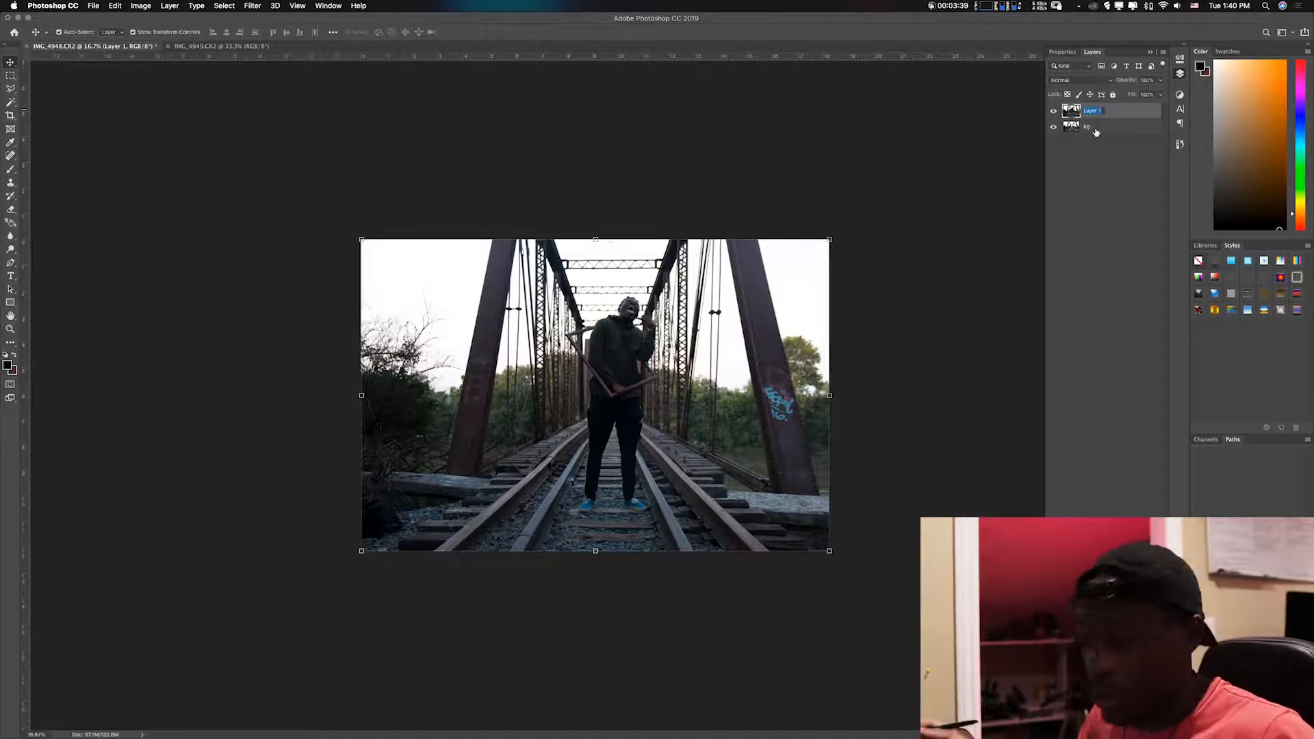
type("re")
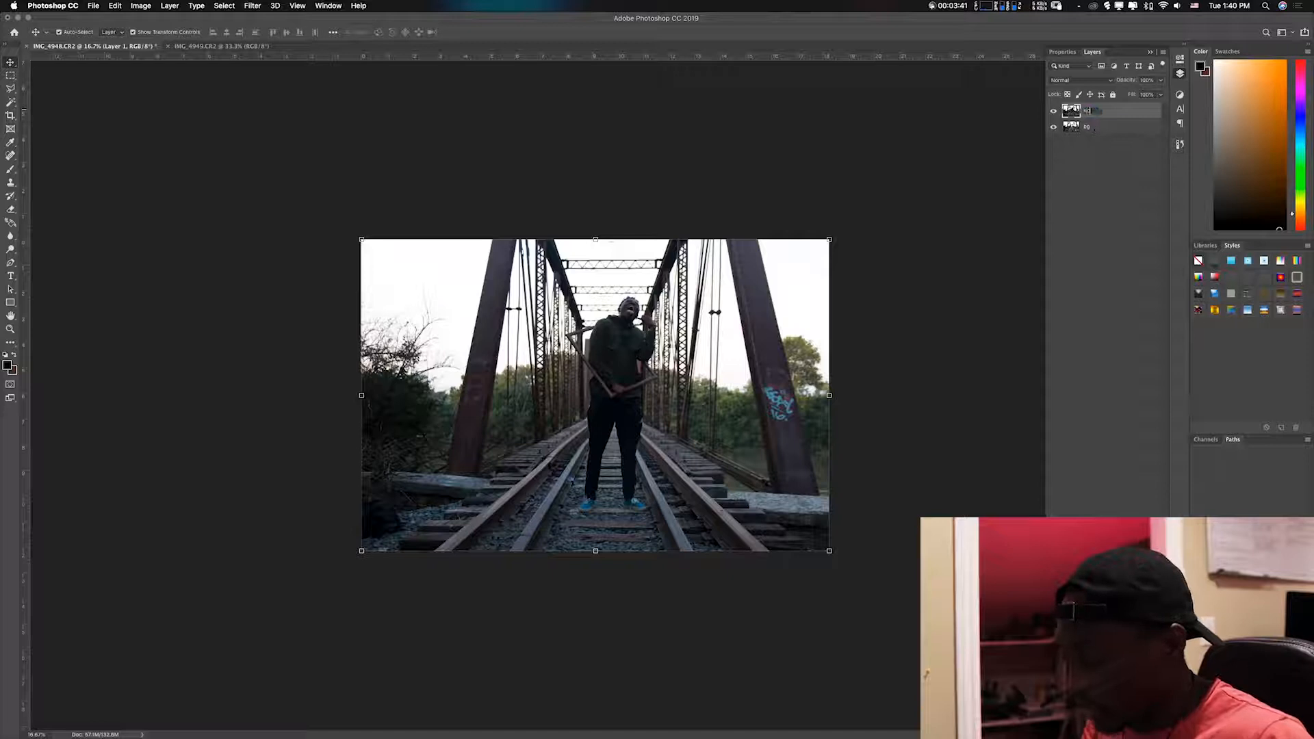
type("chmond")
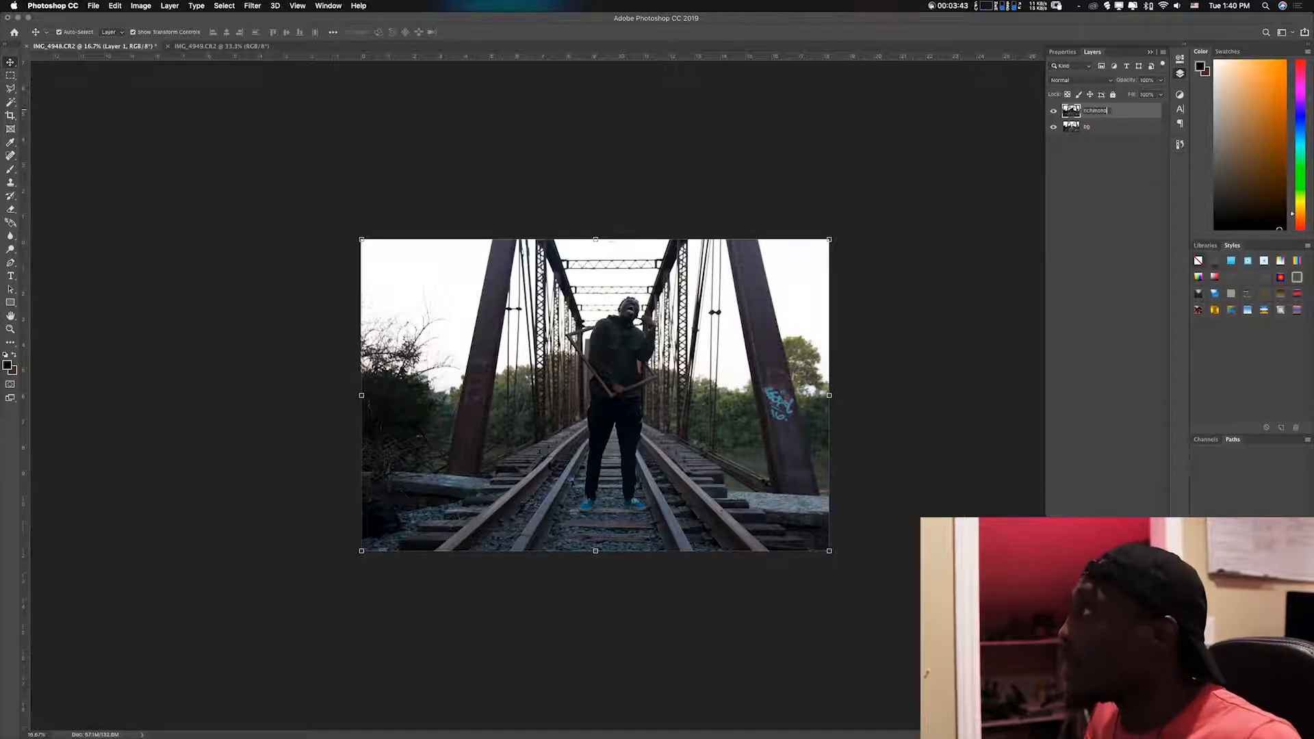
key("Return")
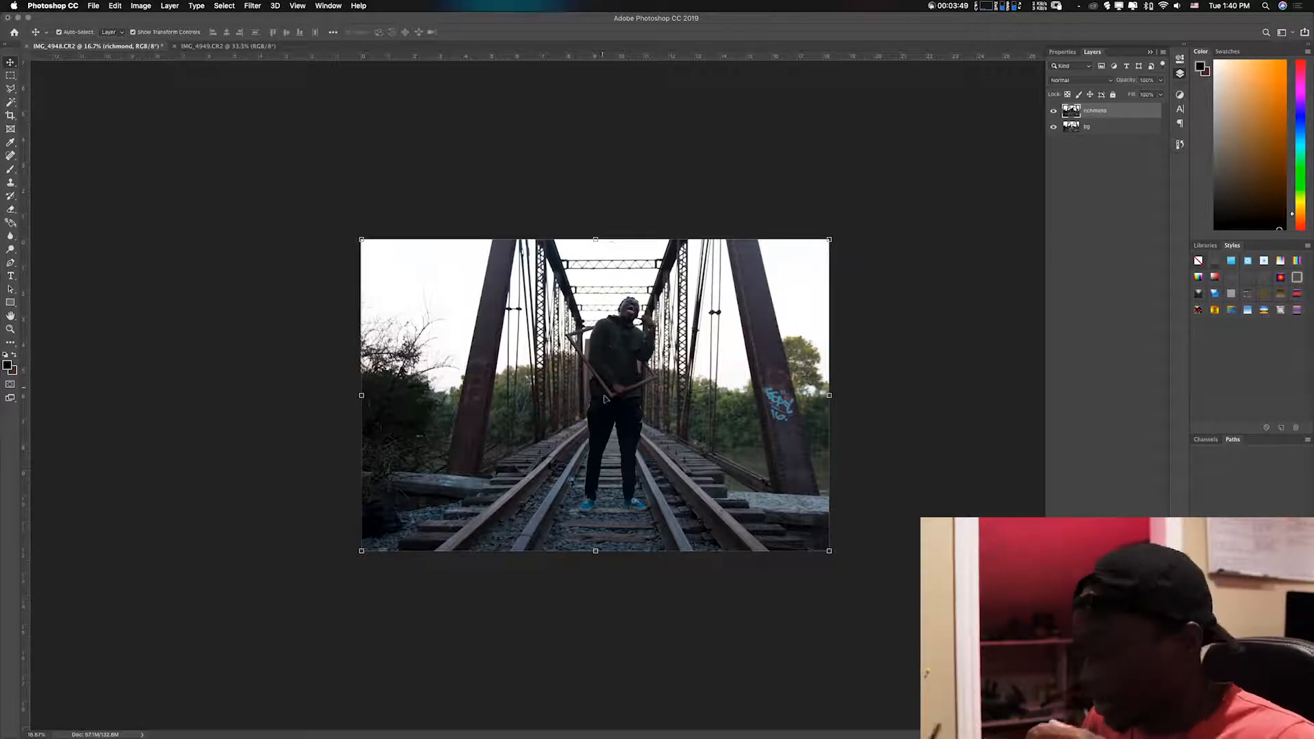
Step: Start a new Pen path along the outer edge of the wooden frame, from beside the jacket down to the frame's lower corner
key("super+equal")
key("super+equal")
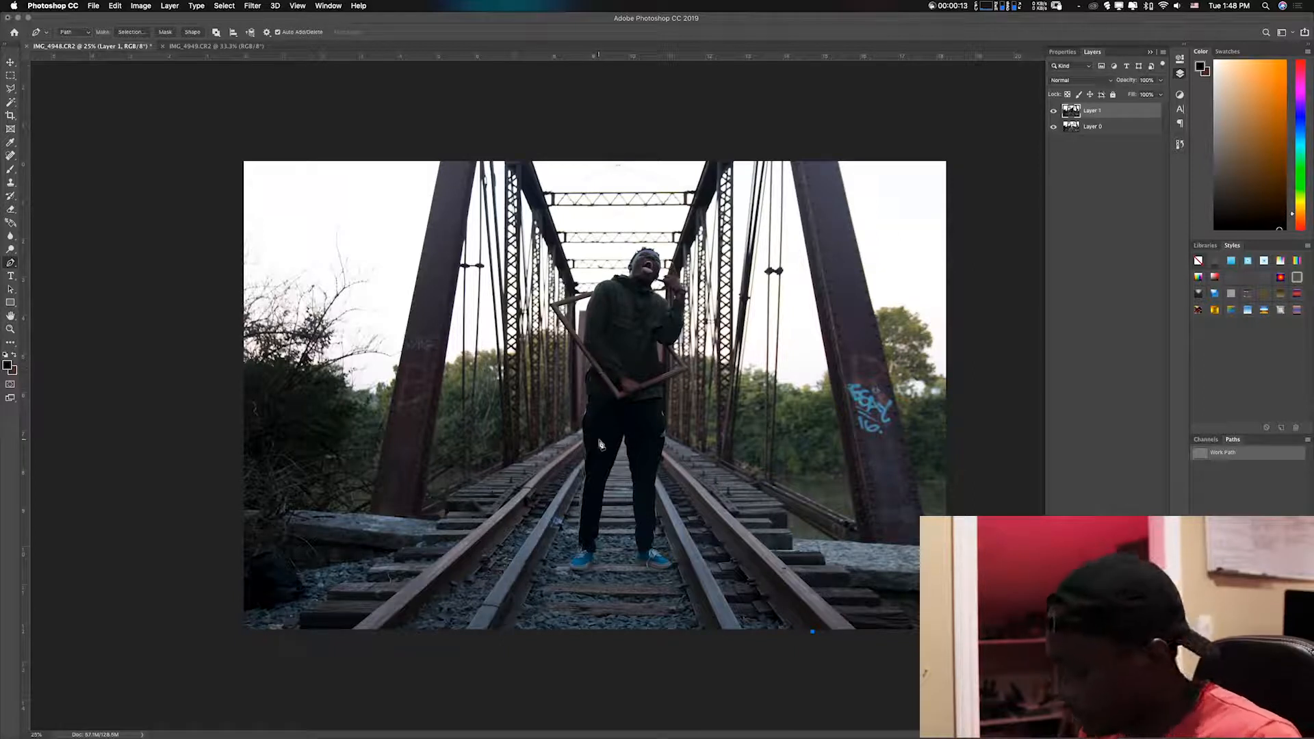
key("super+plus")
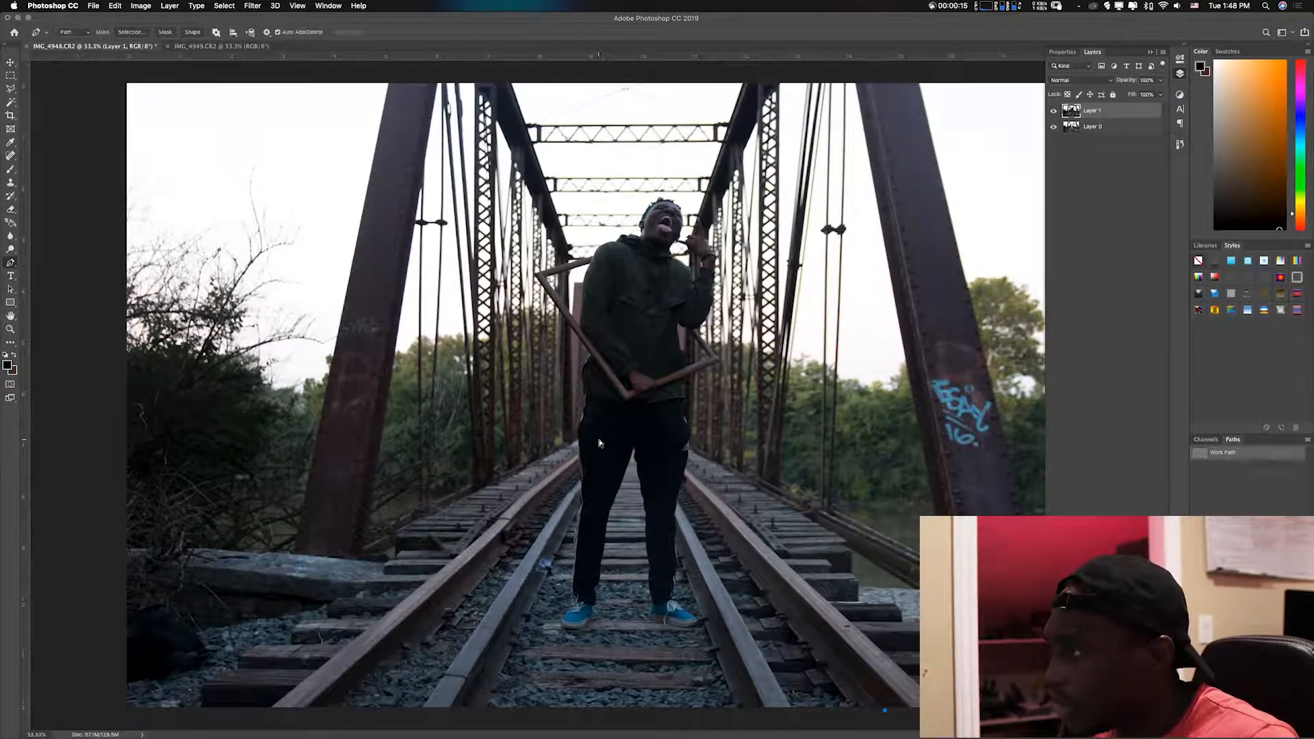
key("super+plus")
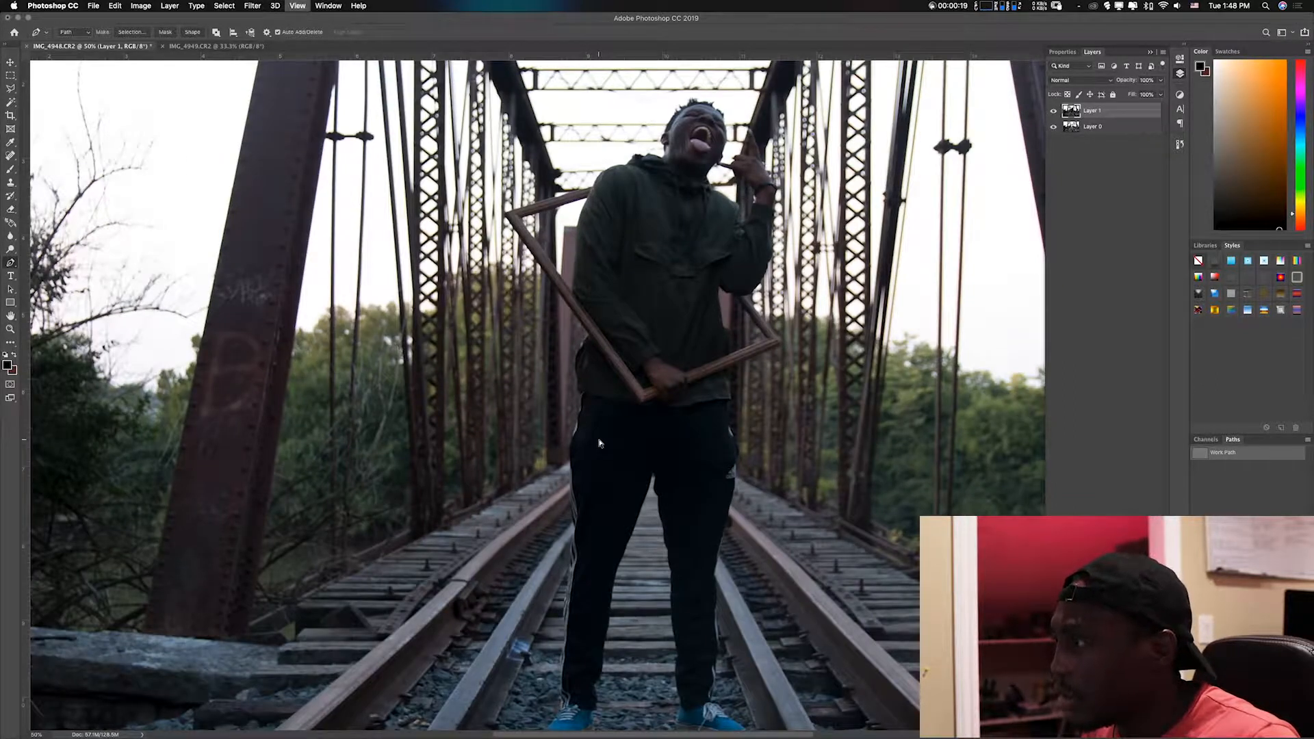
key("super+plus")
key("super+plus")
key("super+plus")
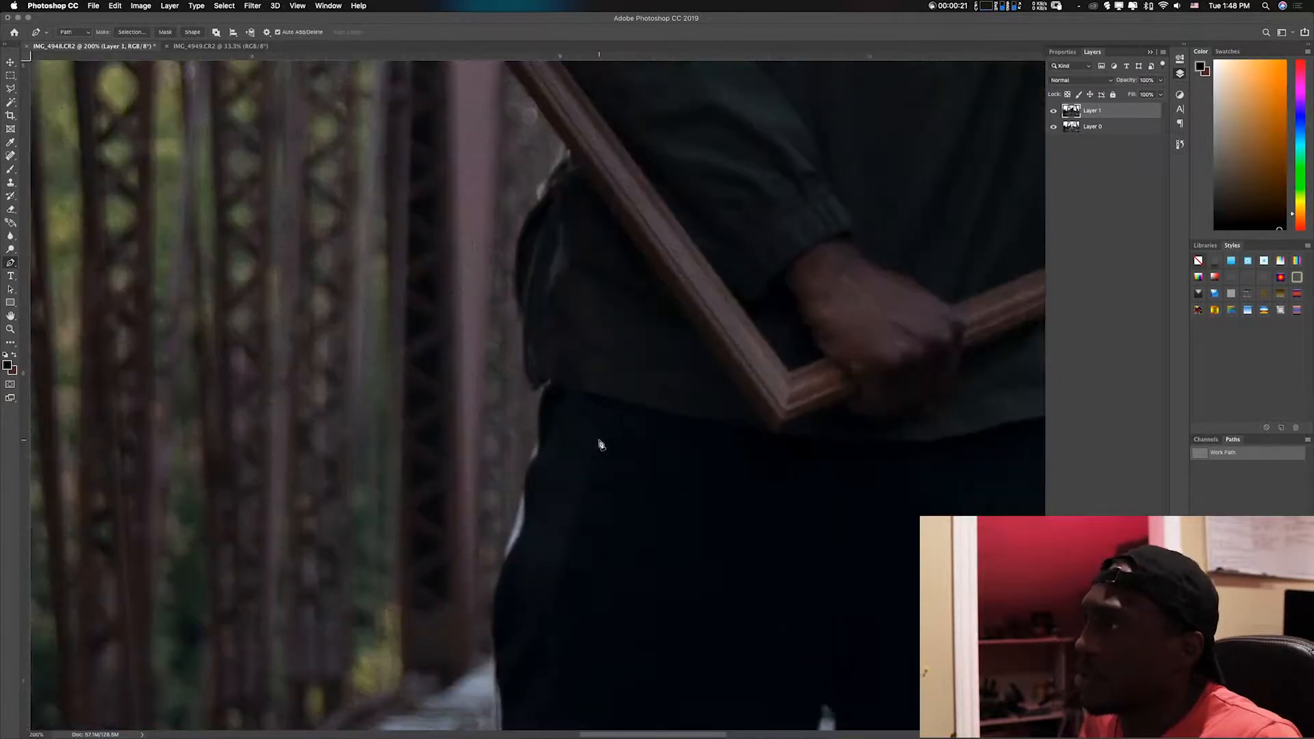
left_click(562, 142)
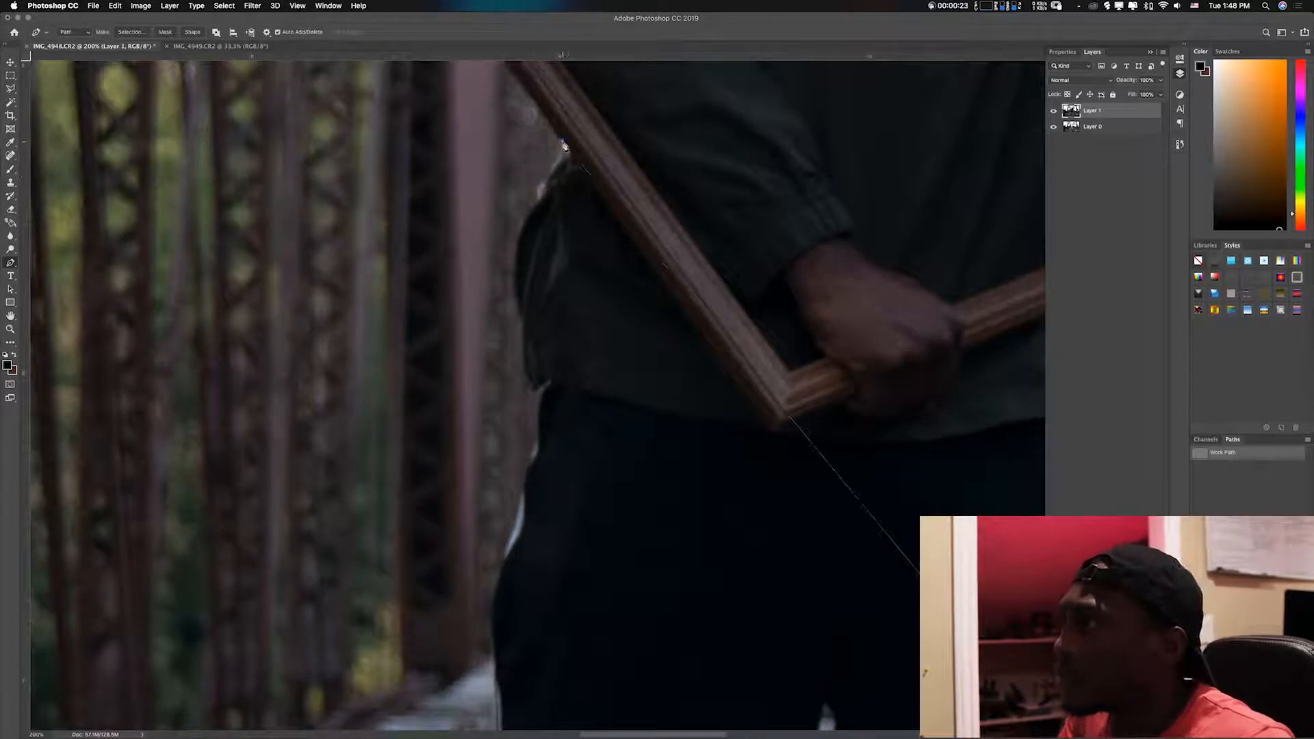
key("Escape")
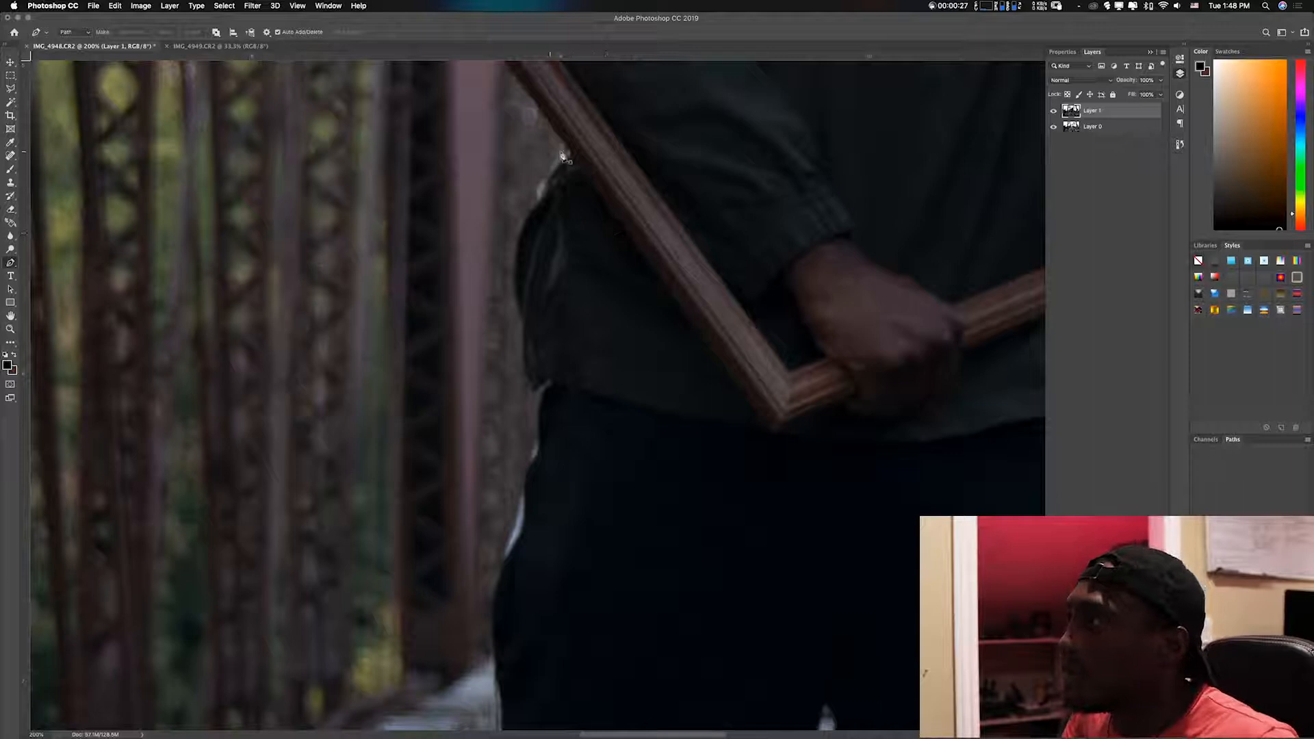
left_click(561, 141)
left_click(771, 435)
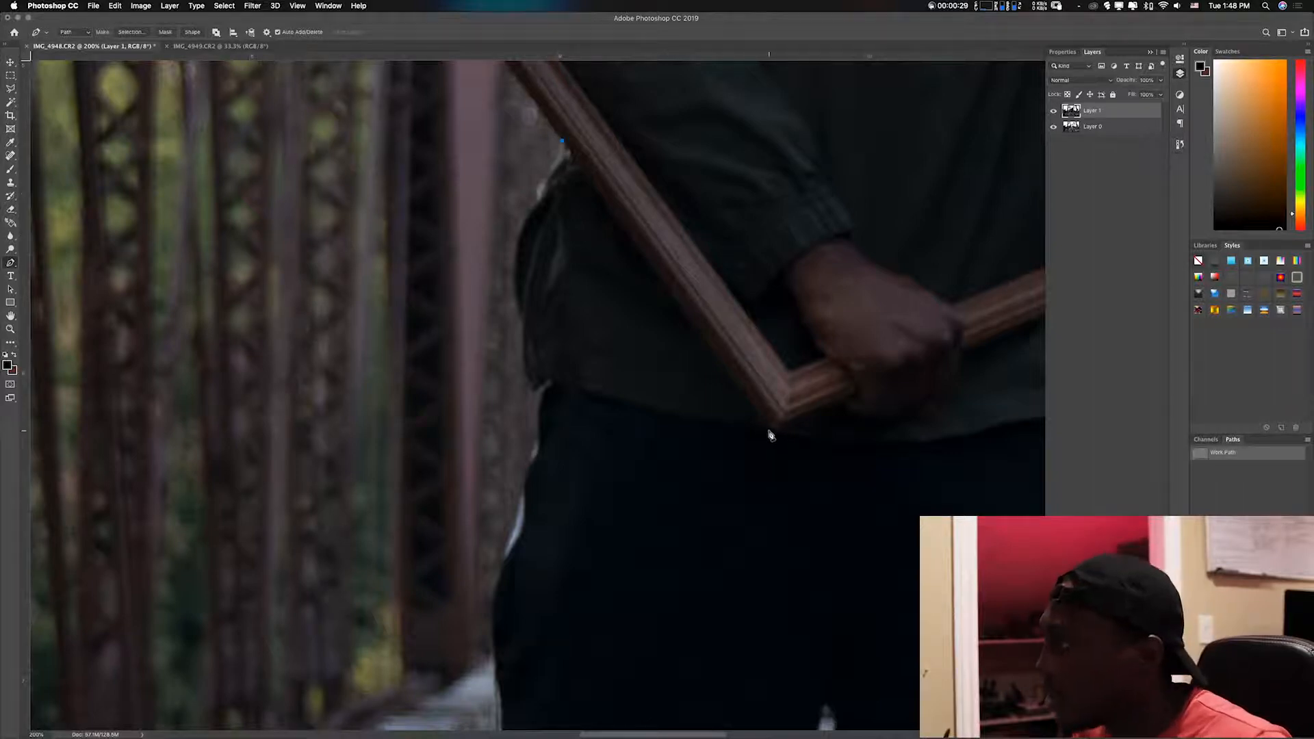
left_click(772, 433)
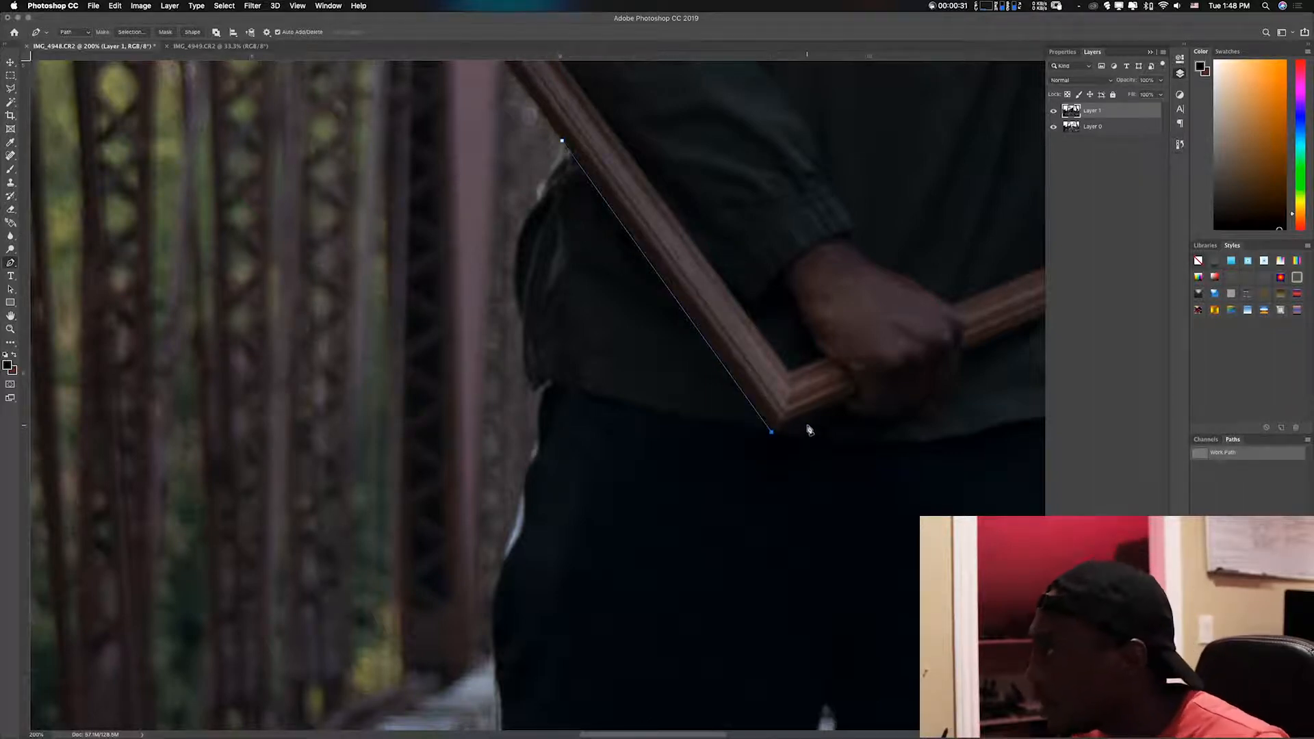
Step: Continue the Pen path around the fingers gripping the frame and along the frame's lower edge to the far side of the jacket
left_click(845, 406)
left_click_drag(873, 423, 880, 425)
left_click(899, 419)
left_click(917, 418)
left_click_drag(930, 415, 949, 417)
left_click(950, 402)
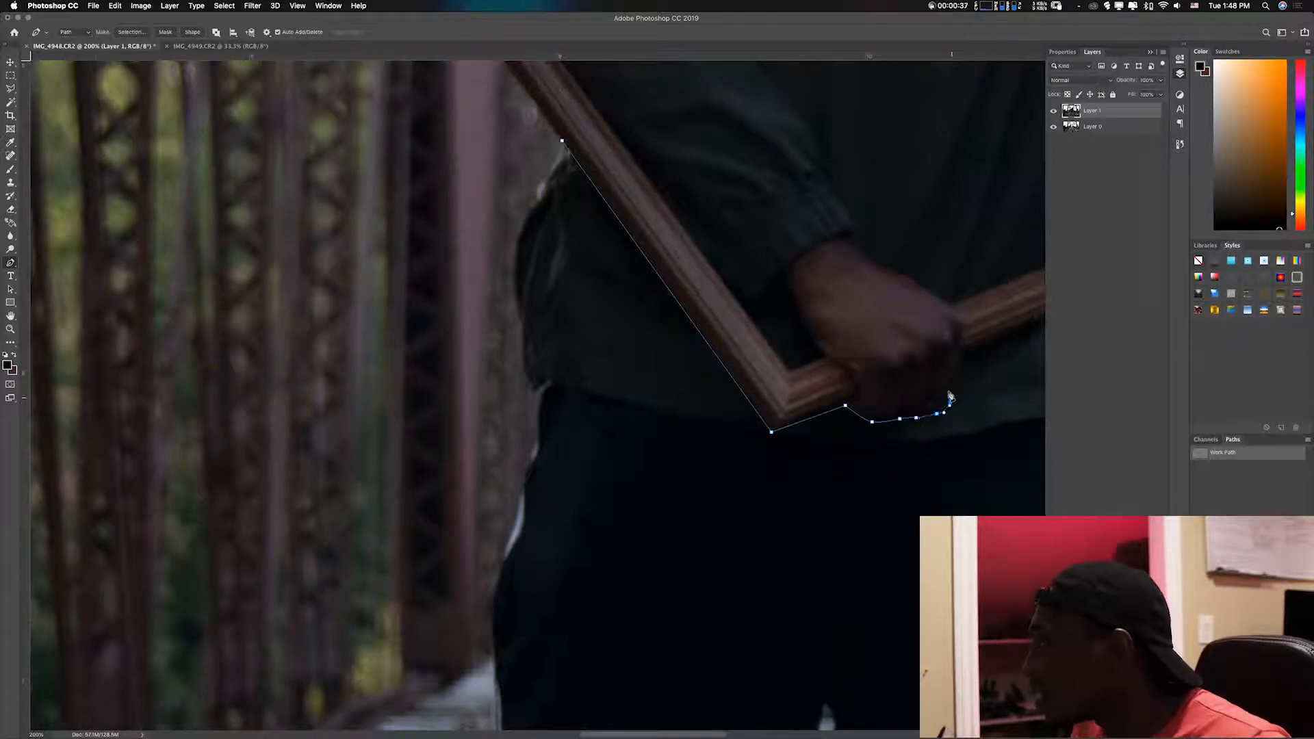
left_click(964, 351)
left_click_drag(880, 383, 736, 425)
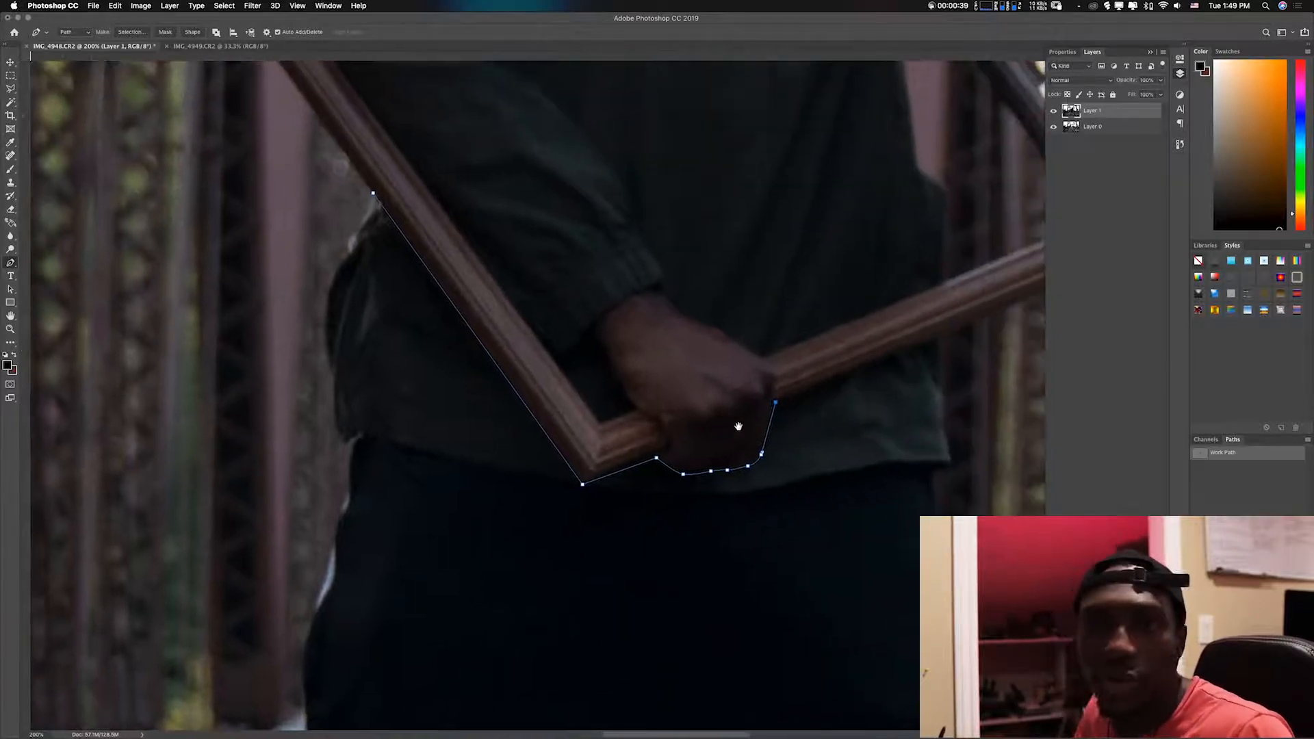
left_click(947, 340)
Step: Extend the path down outside the man's thigh and diagonally past the outer rail to the photo's bottom edge
left_click_drag(921, 488, 654, 375)
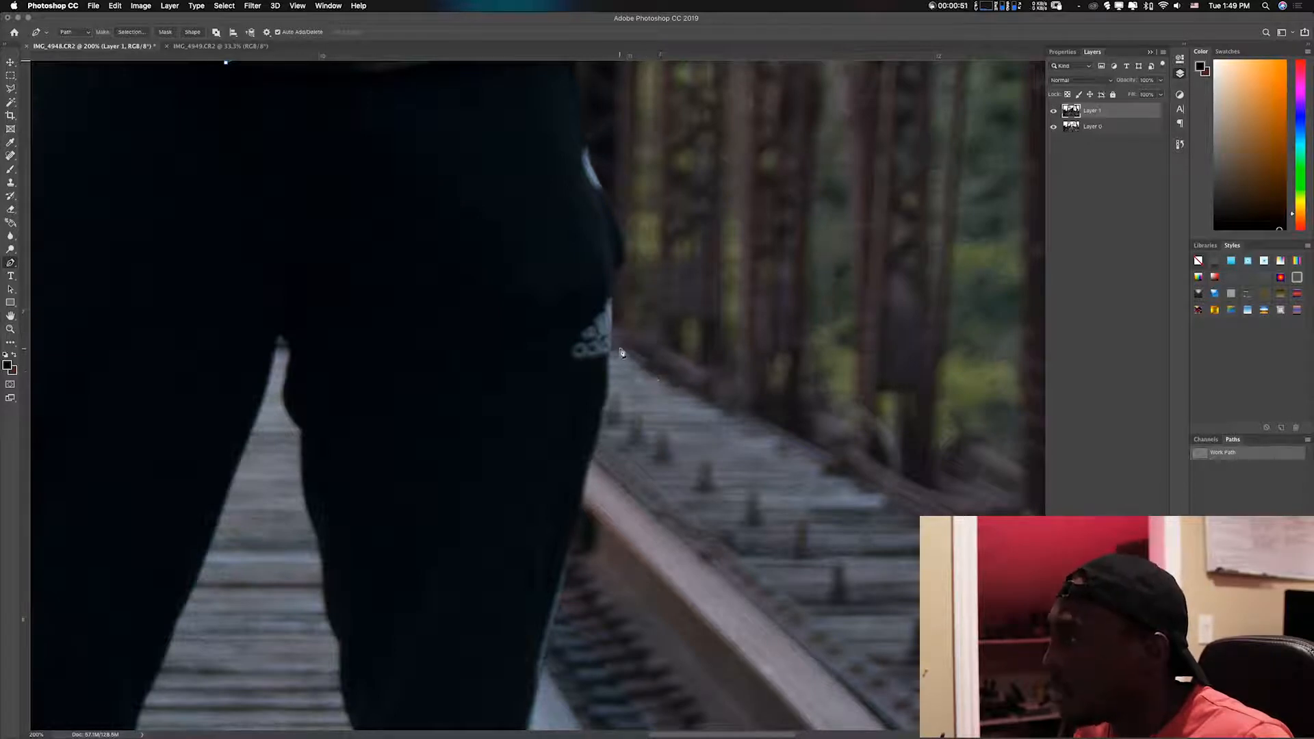
left_click(647, 365)
left_click_drag(670, 519, 462, 440)
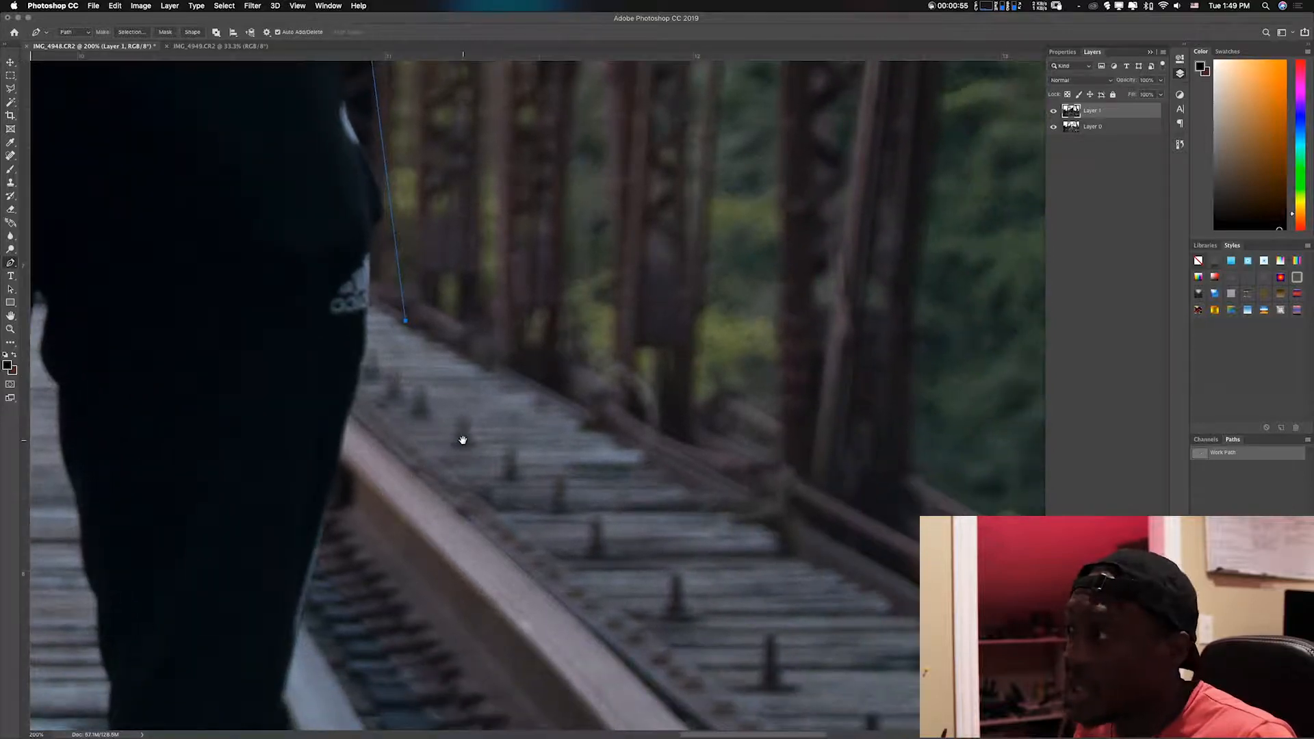
key("super+minus")
key("super+minus")
key("super+minus")
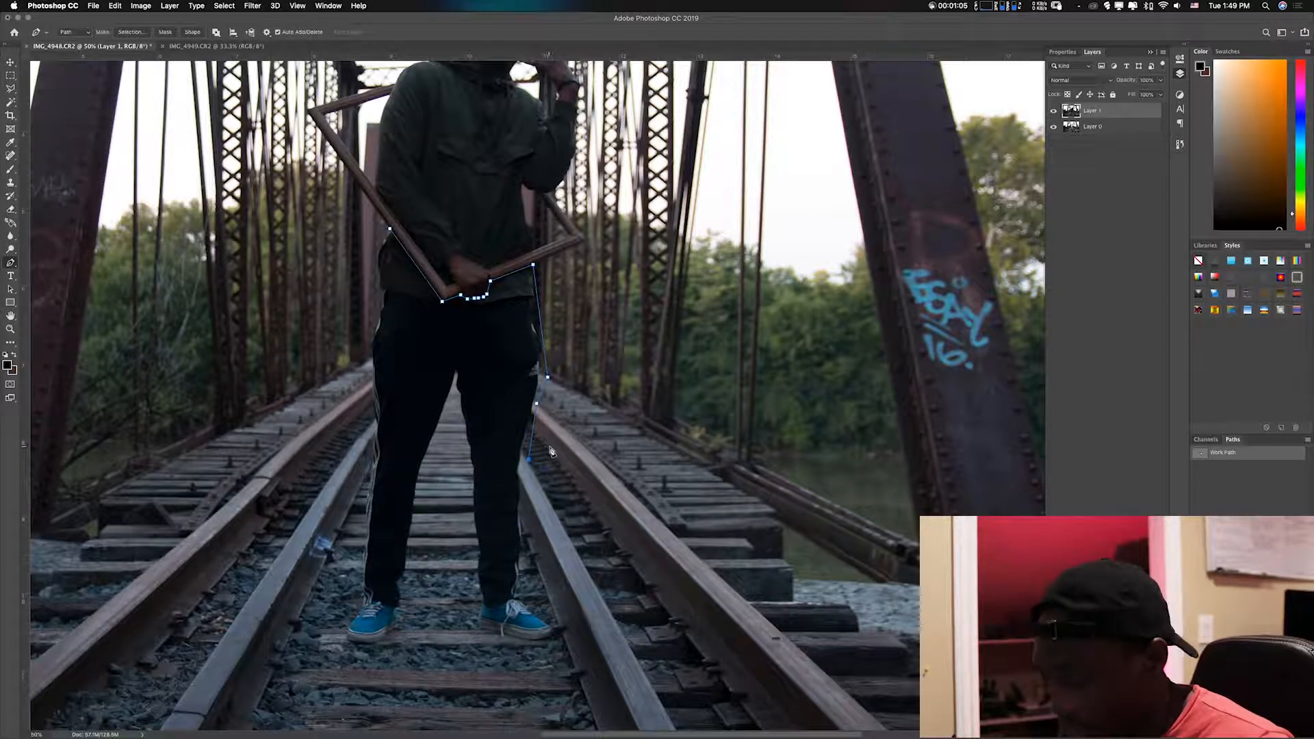
key("super+z")
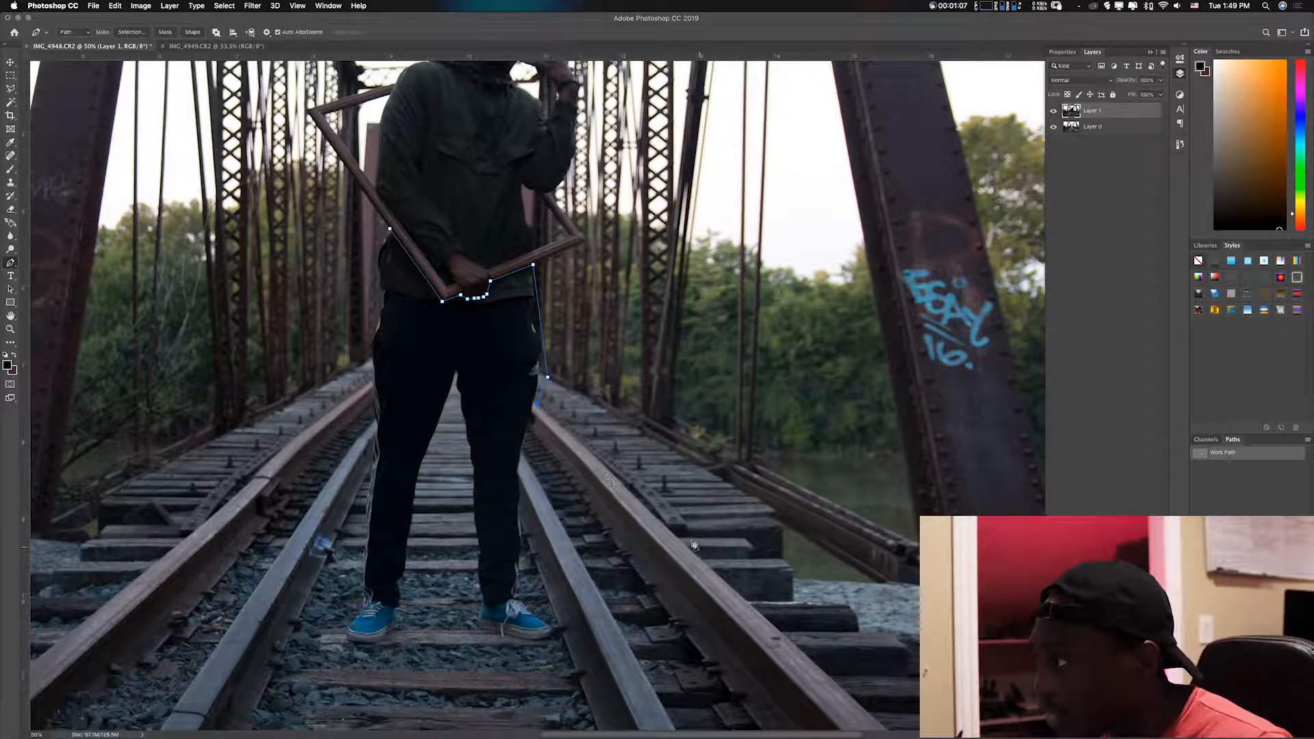
left_click(622, 485)
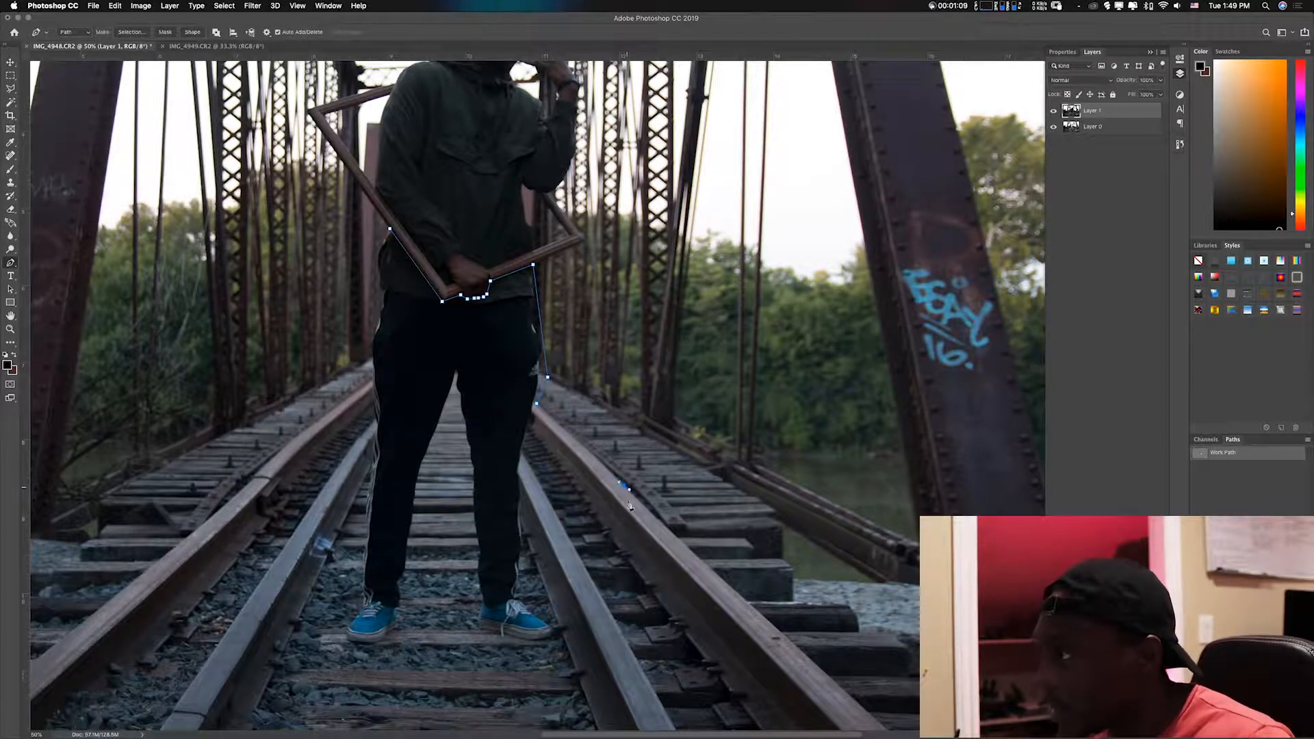
scroll(623, 503, "down", 3)
scroll(623, 503, "right", 3)
left_click(832, 670)
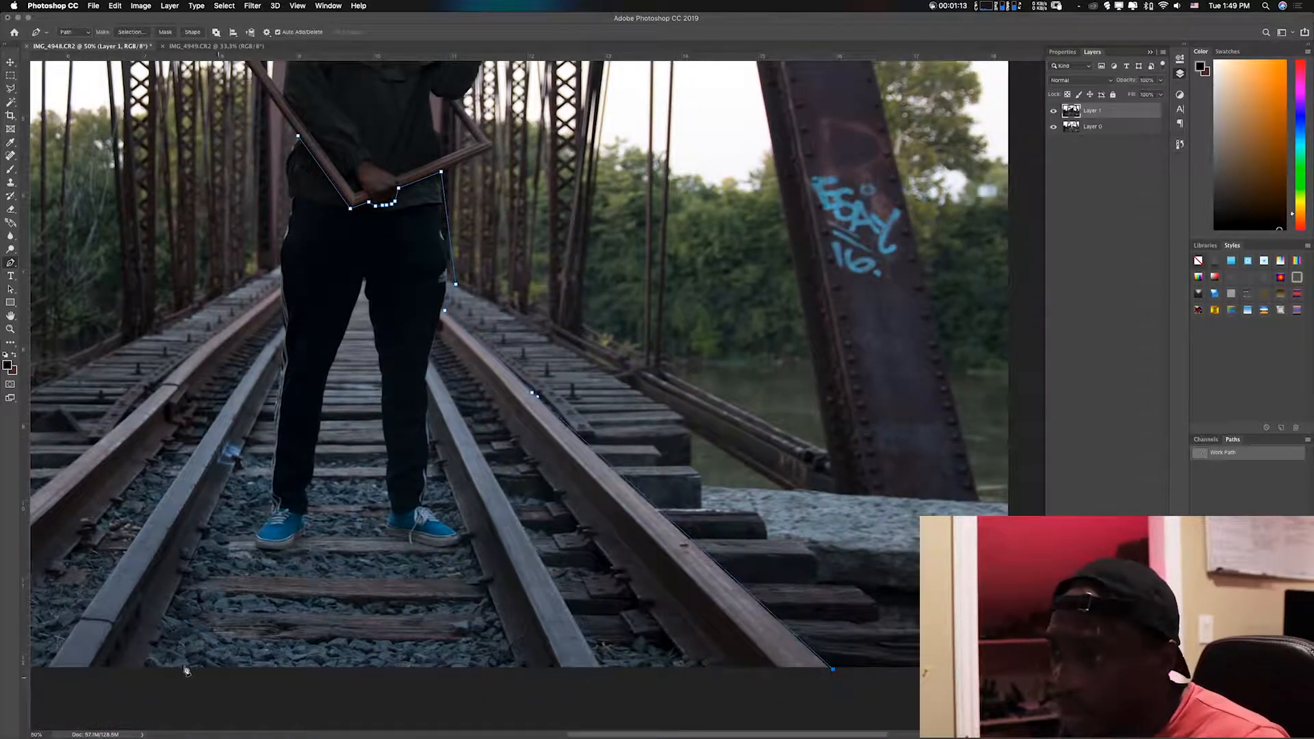
Step: Run the path beneath the photo's bottom edge and back up along the opposite inner rail to the man's other leg
left_click_drag(167, 676, 373, 666)
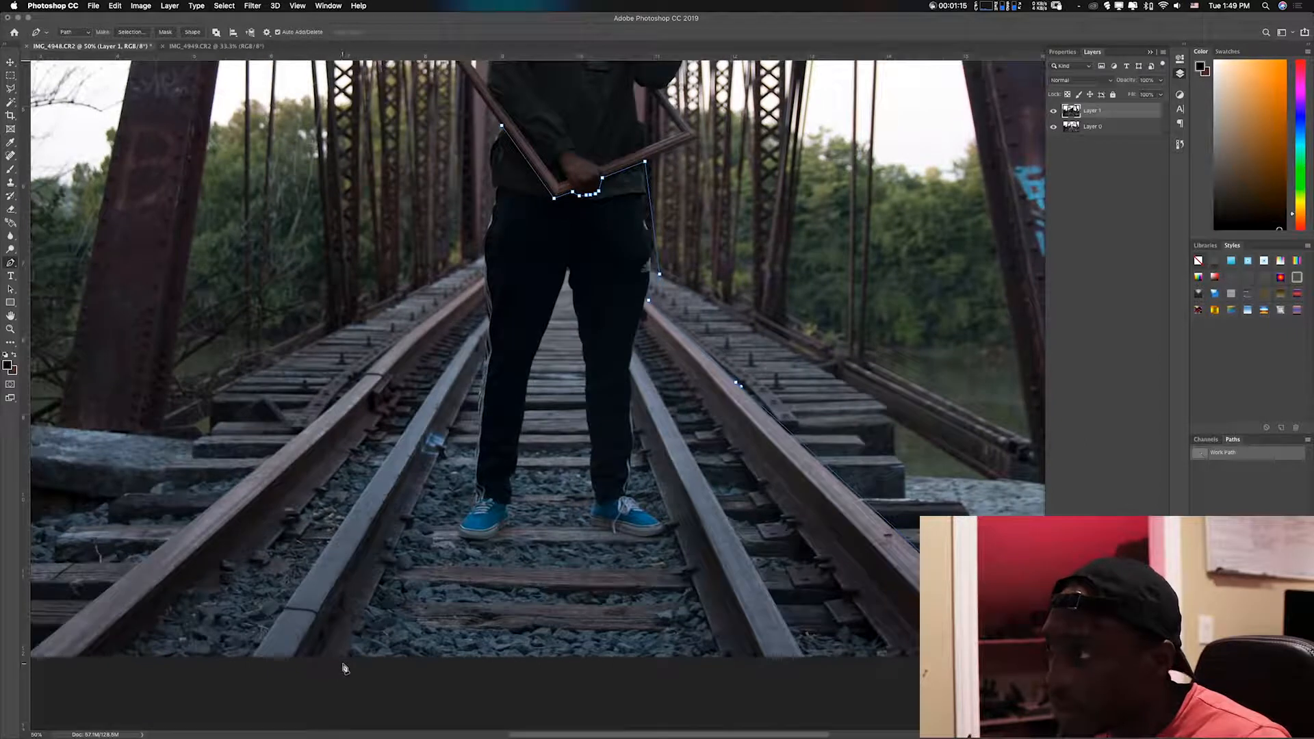
left_click(341, 665)
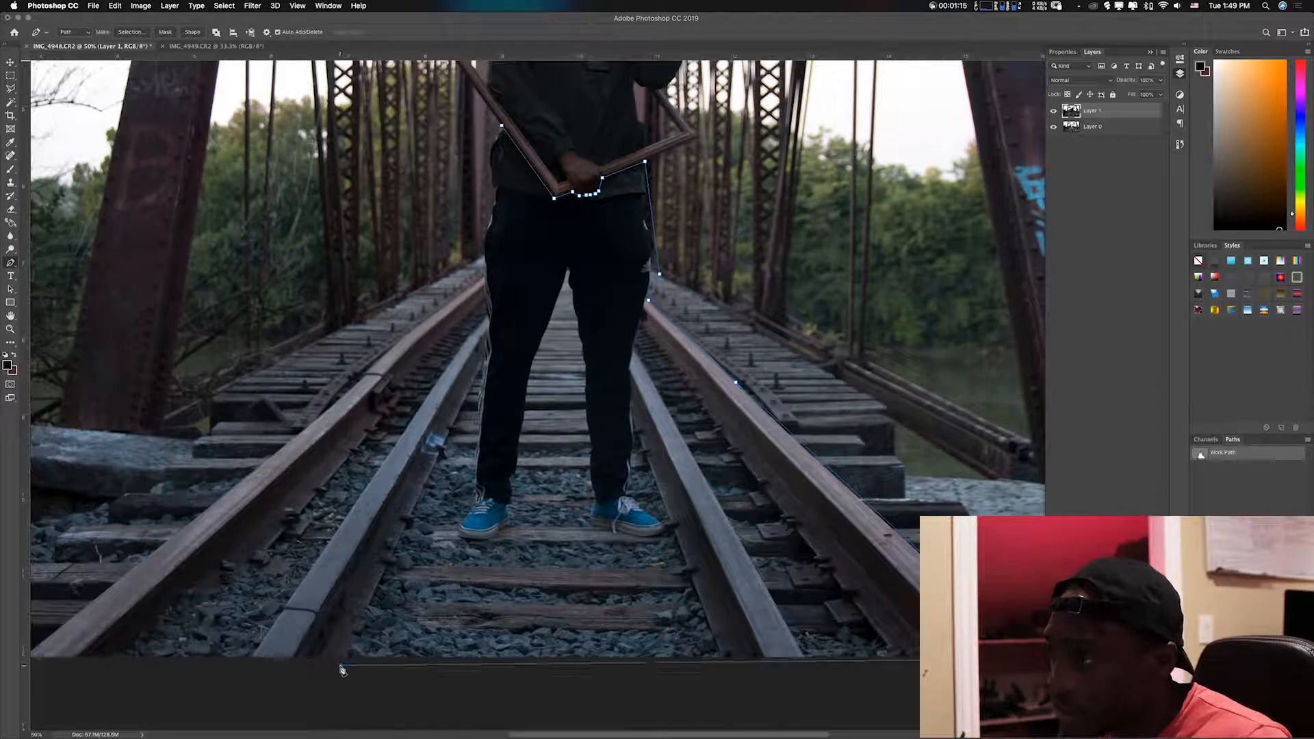
left_click(469, 393)
left_click(483, 360)
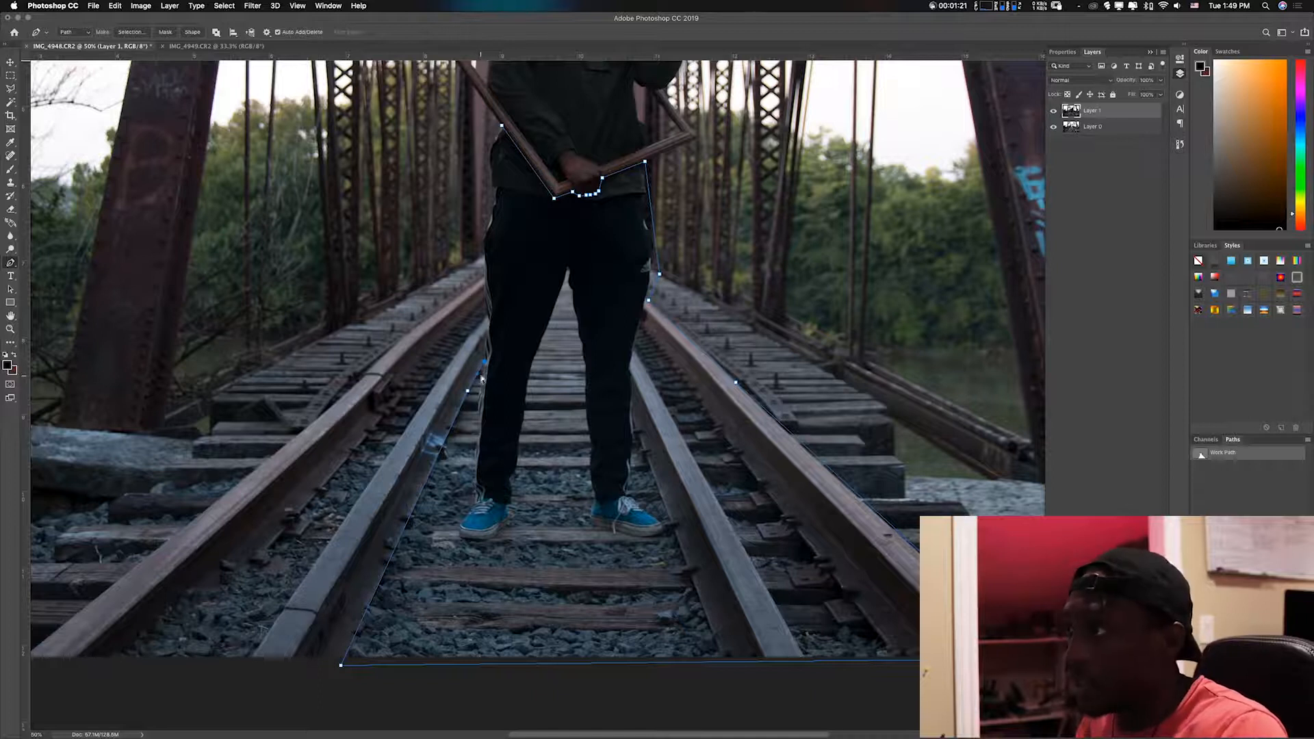
Step: Trace the Pen path closely up the outer edge of the striped trouser leg toward the thigh
key("super+plus")
key("super+plus")
key("super+plus")
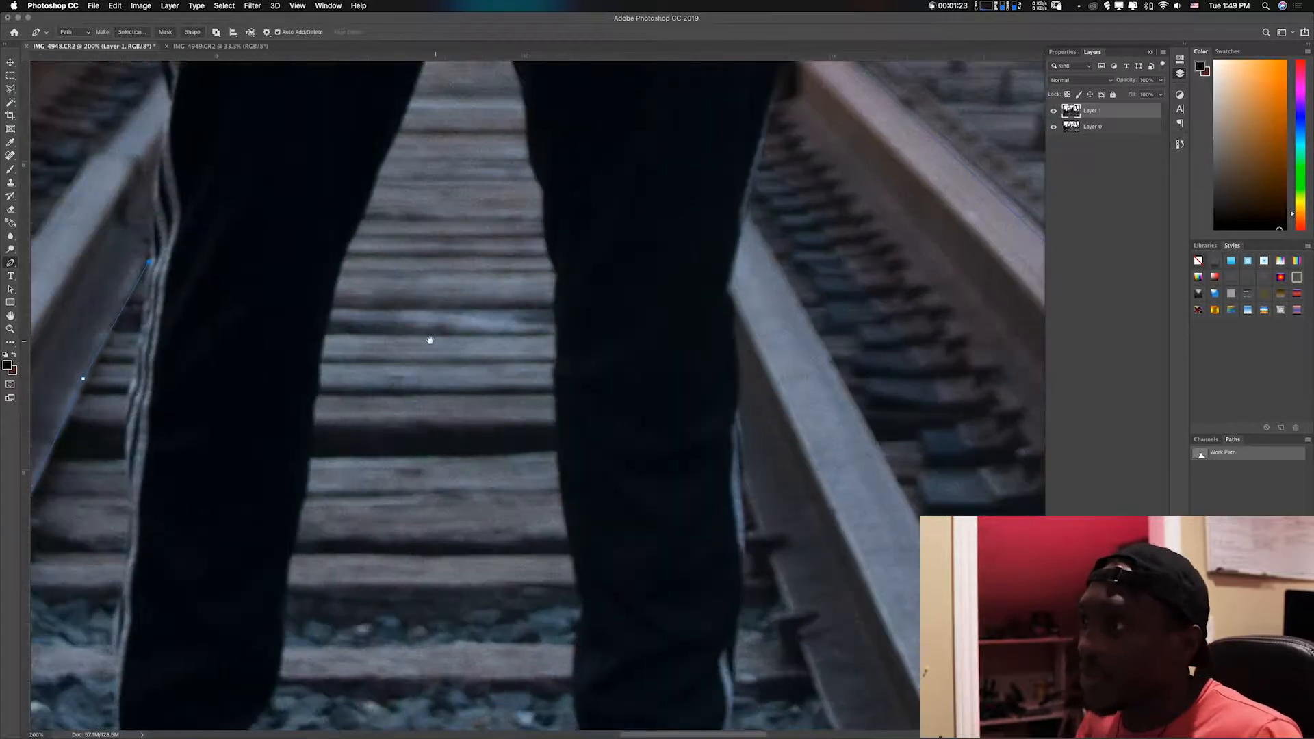
left_click_drag(430, 340, 737, 630)
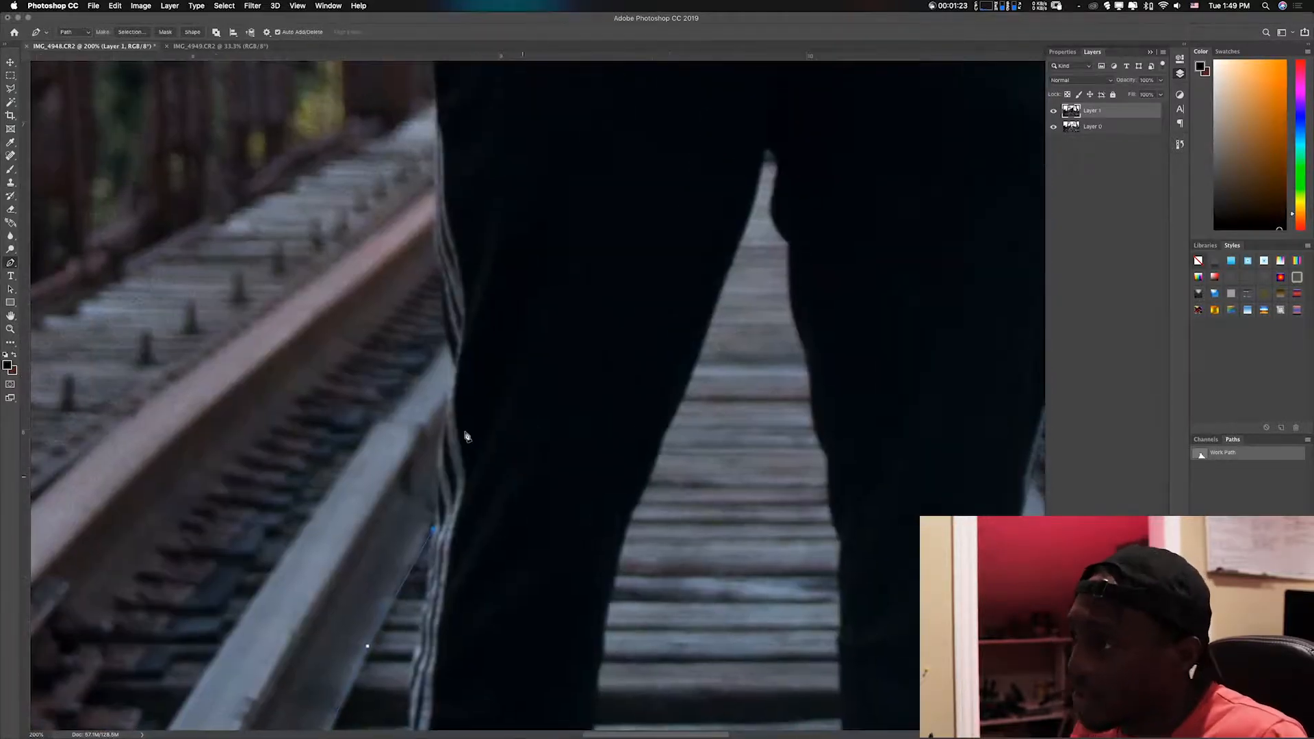
left_click(436, 472)
left_click(442, 425)
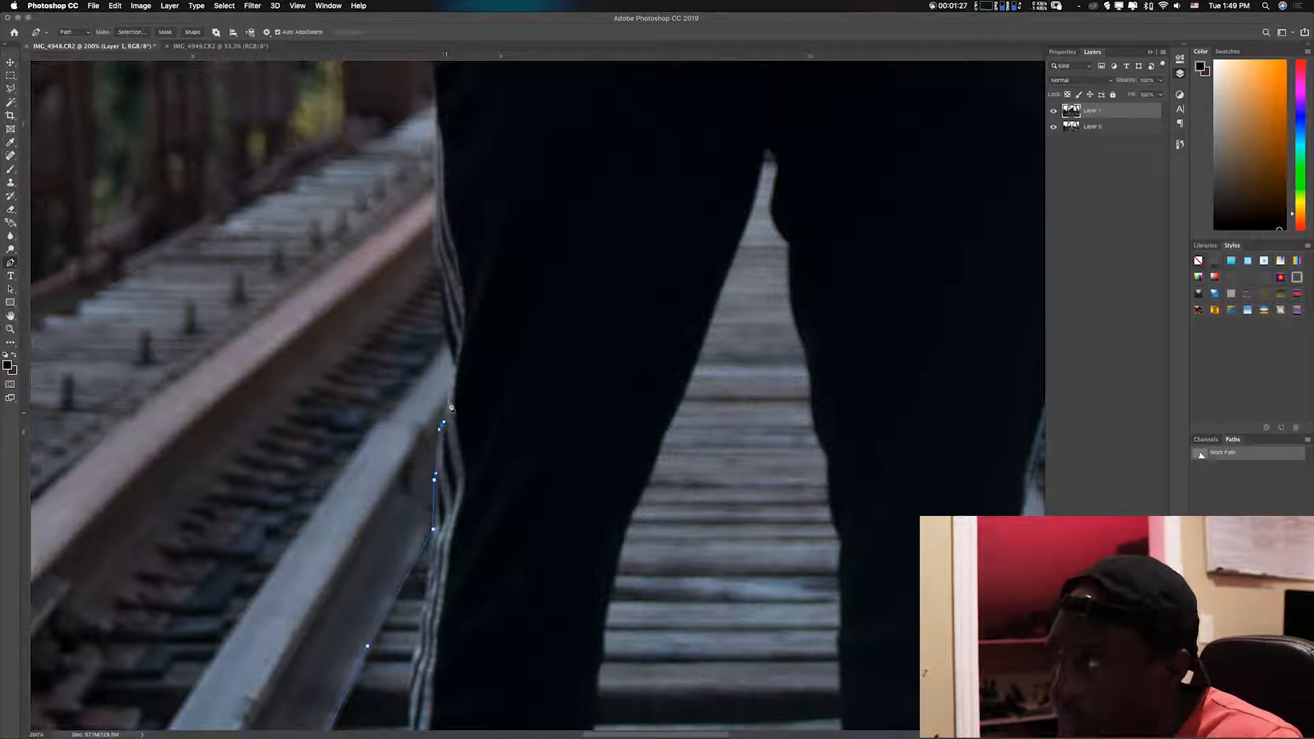
left_click(447, 352)
left_click(441, 285)
left_click_drag(430, 233, 478, 301)
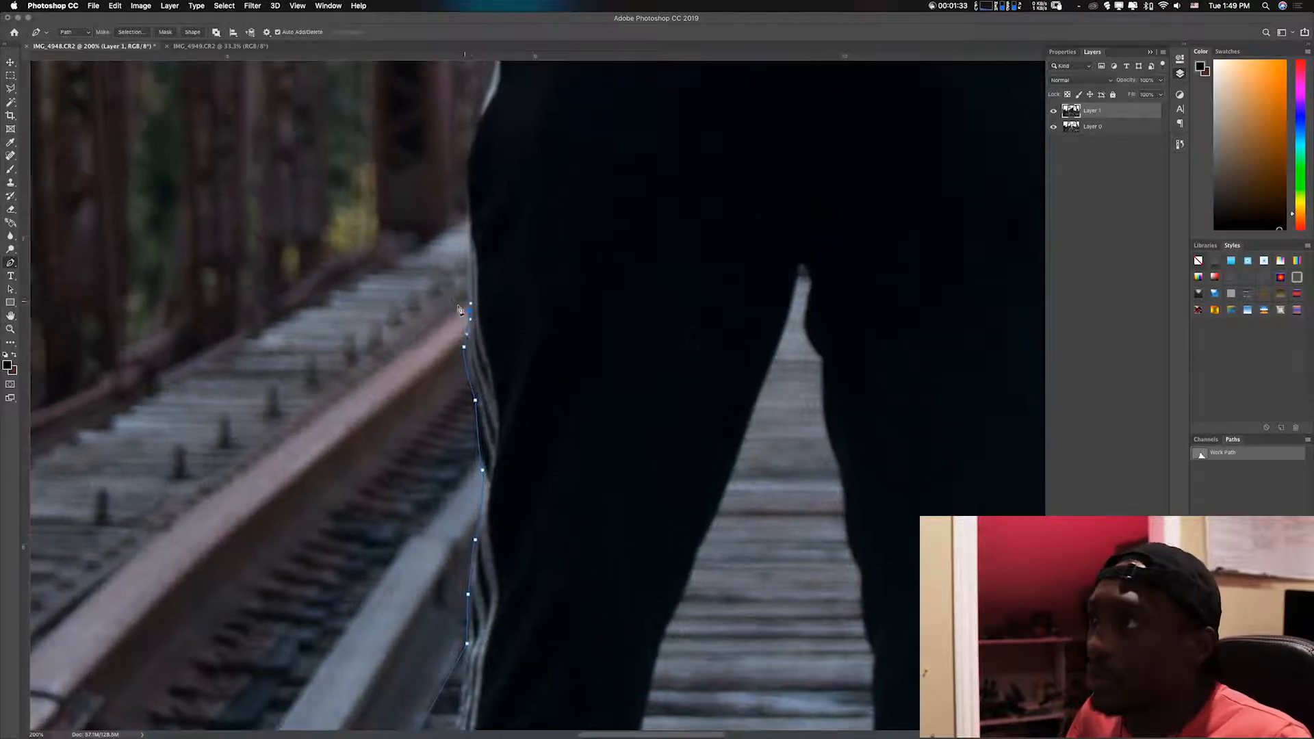
Step: Trace the path up the hip and the jacket's outer edge, closing it at the starting point on the frame
left_click_drag(483, 267, 469, 368)
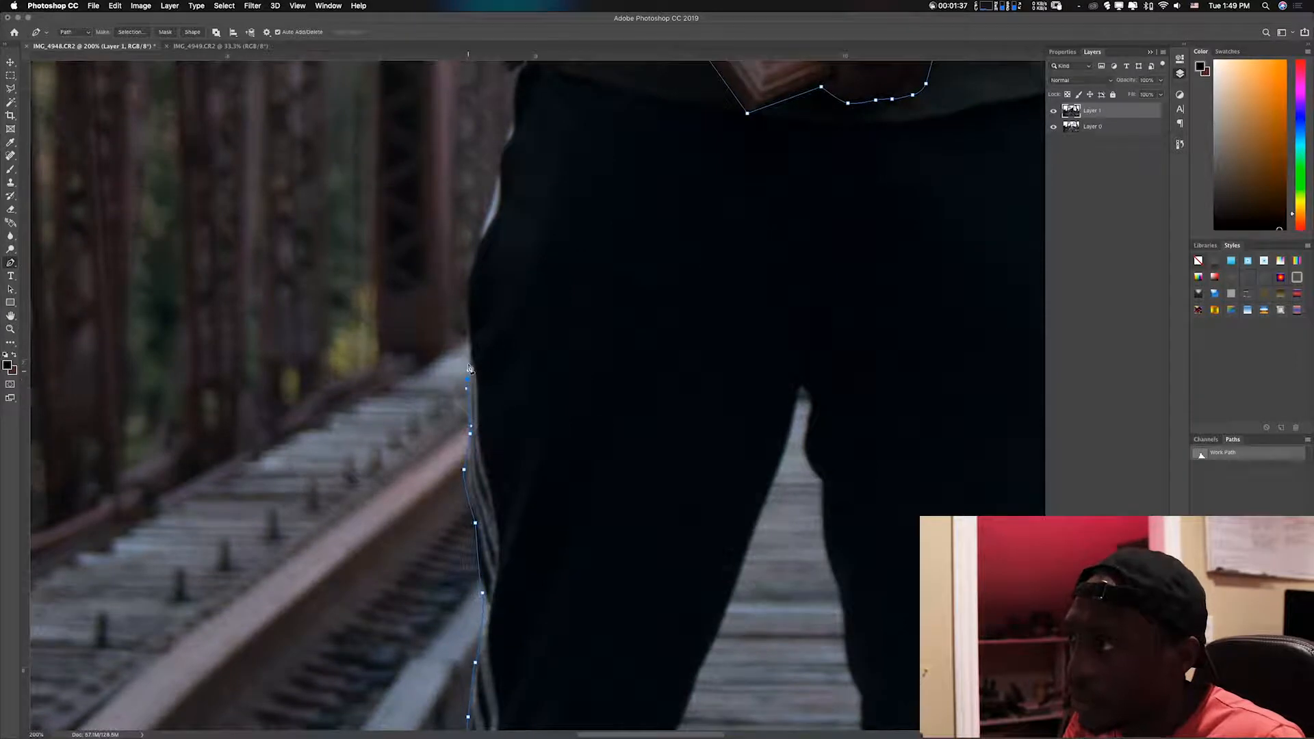
left_click_drag(466, 308, 482, 229)
left_click_drag(497, 177, 512, 252)
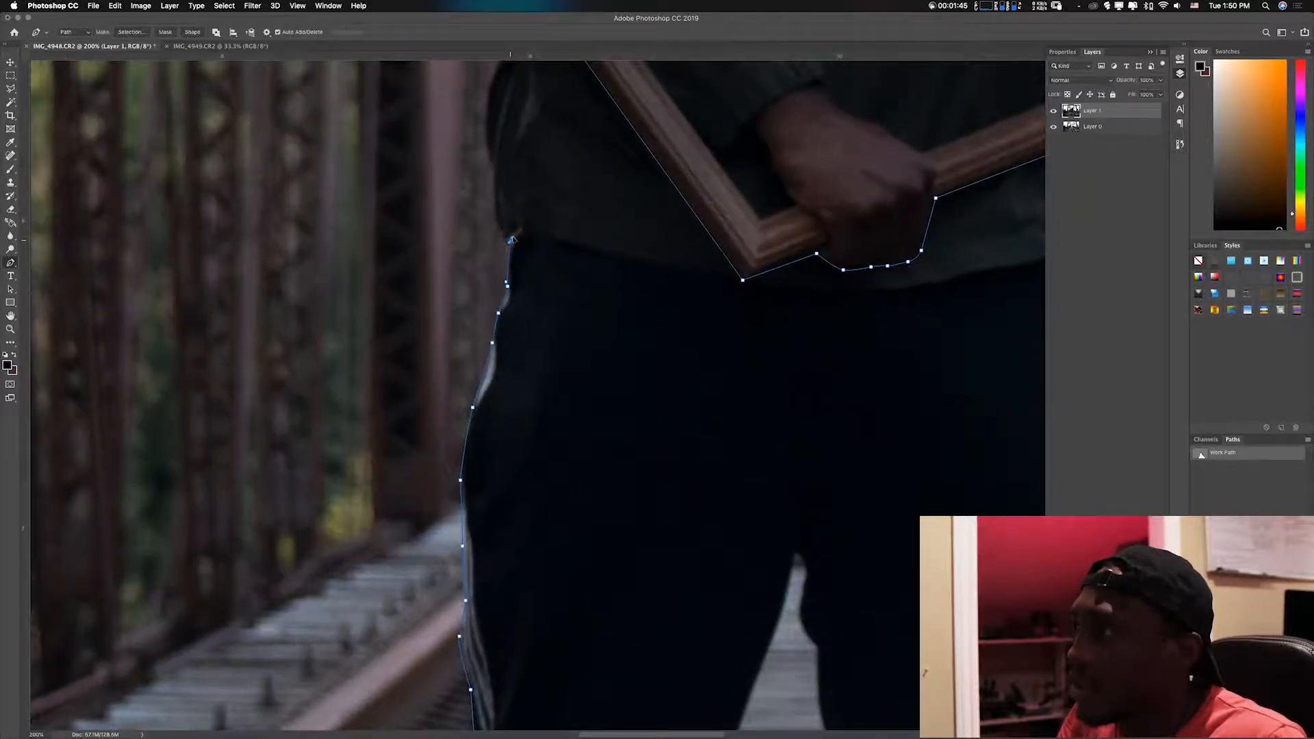
left_click(490, 166)
left_click_drag(494, 148, 518, 305)
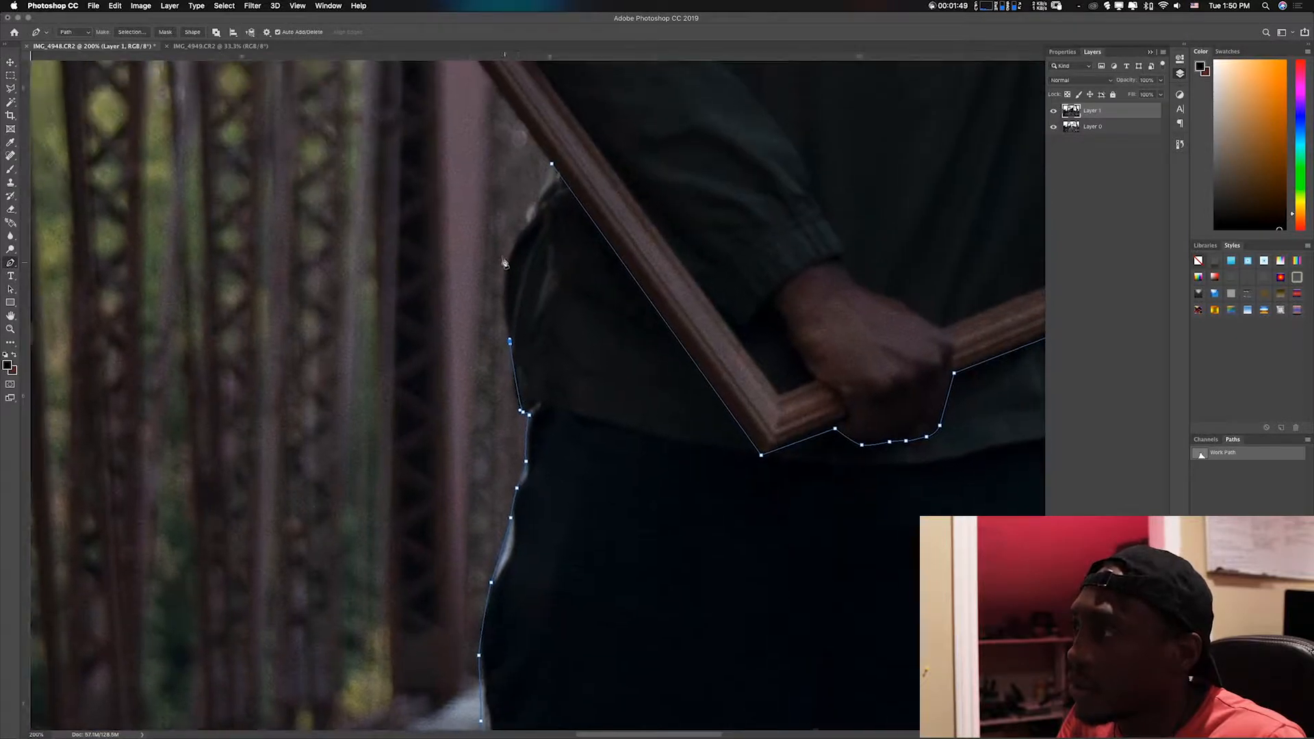
left_click_drag(504, 254, 510, 238)
Step: Convert the path to a new anti-aliased selection with a 0.1-pixel feather and clear the man's lower body from Layer 1
key("super+minus")
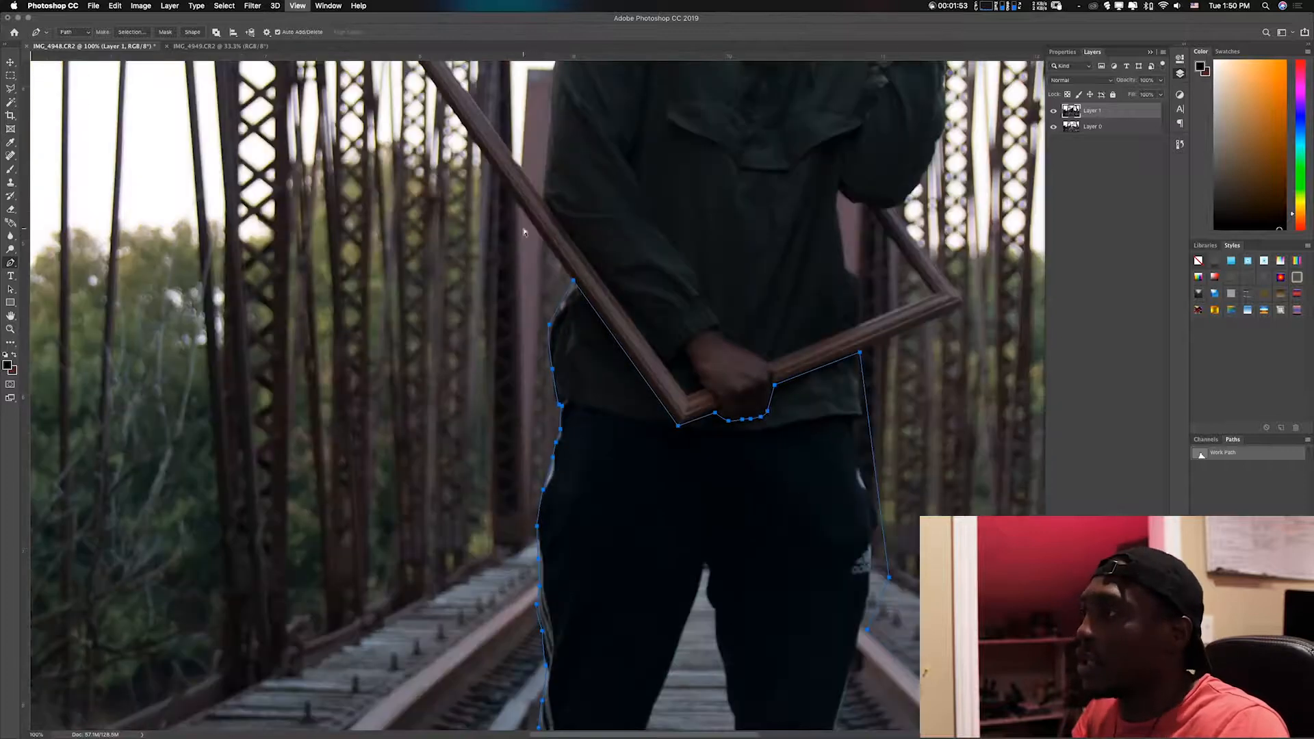
key("super+minus")
key("super+minus")
key("super+minus")
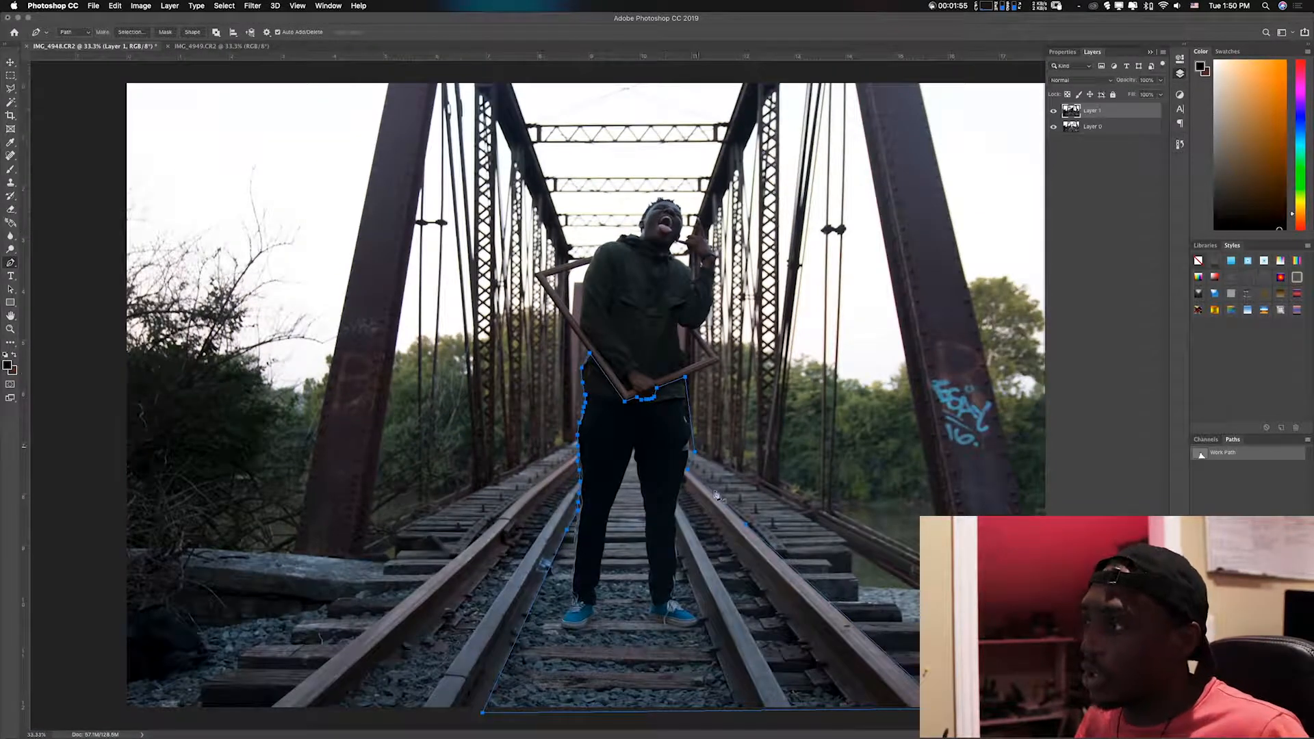
right_click(659, 468)
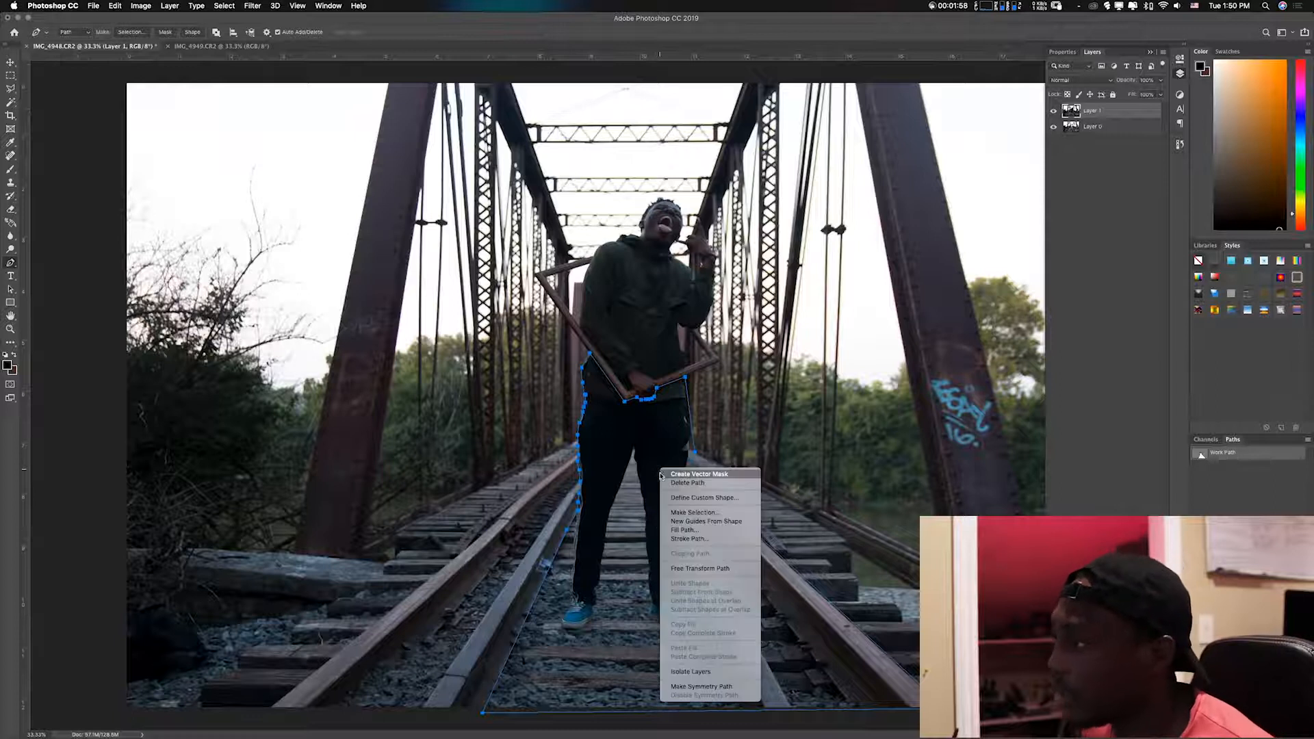
left_click(708, 514)
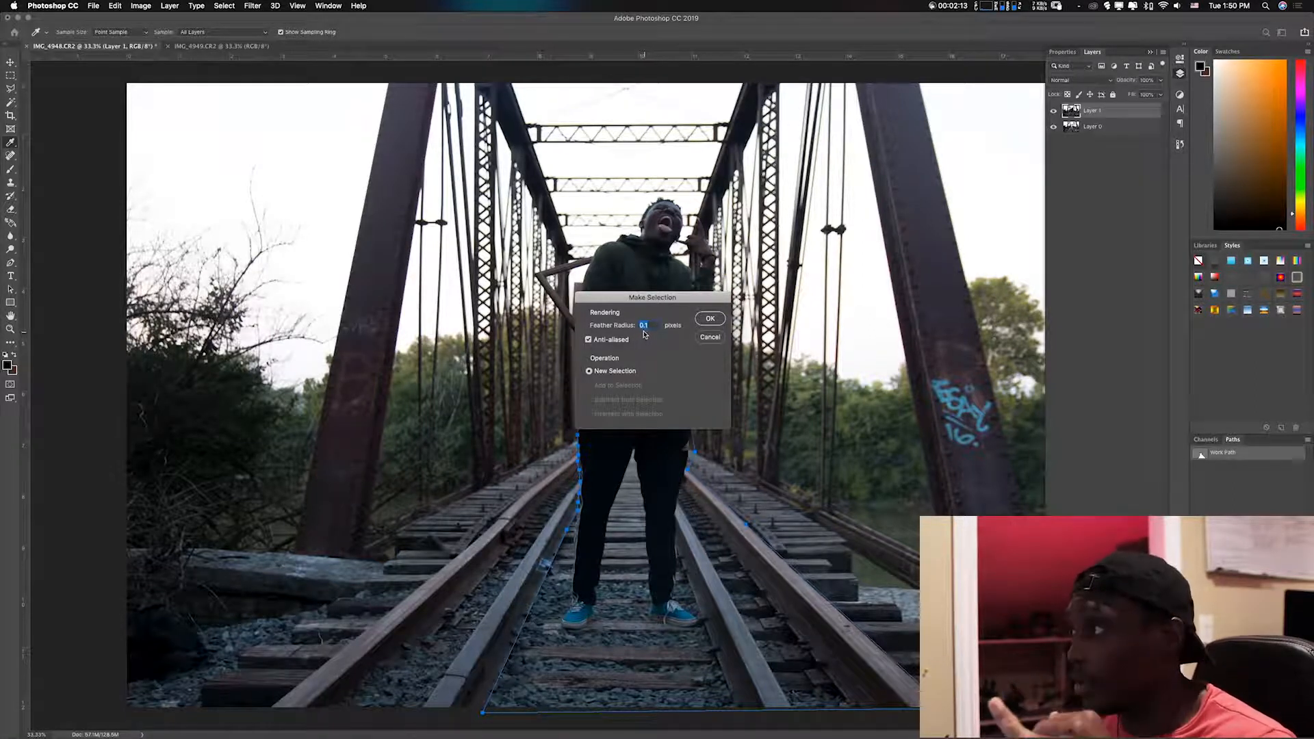
left_click(709, 318)
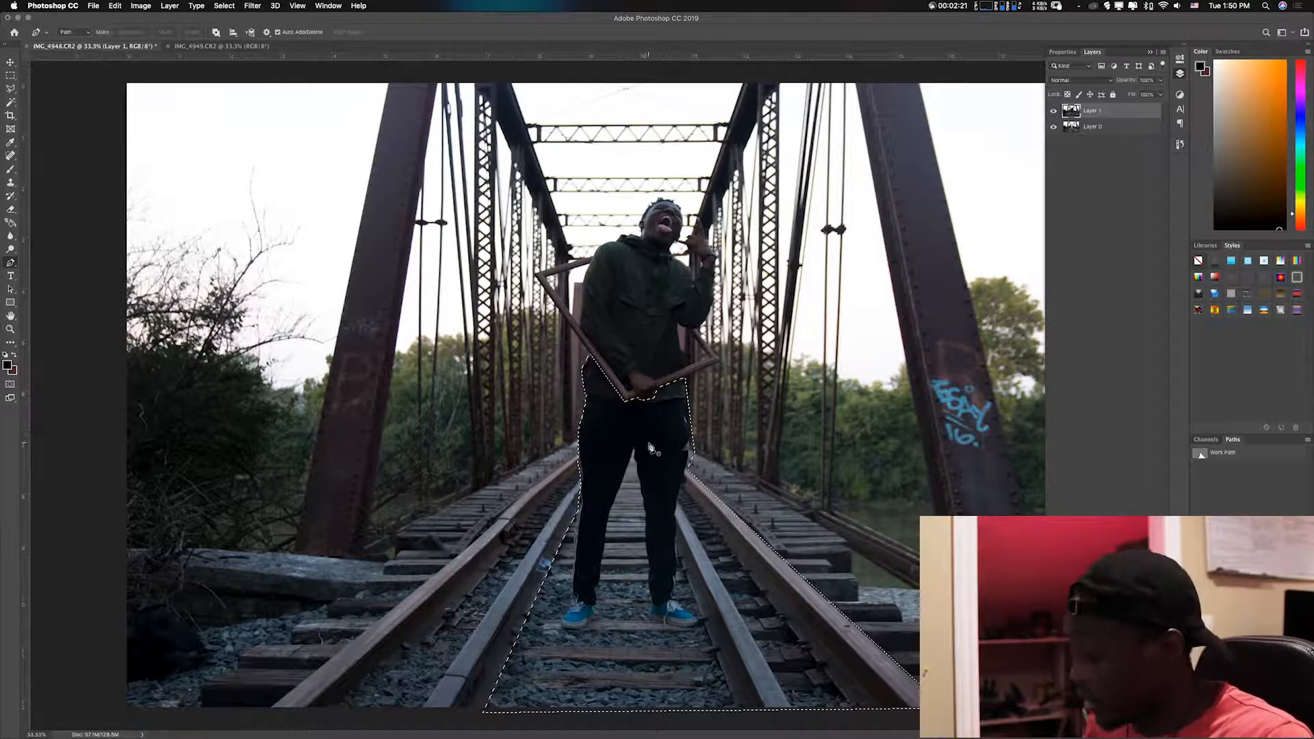
key("Delete")
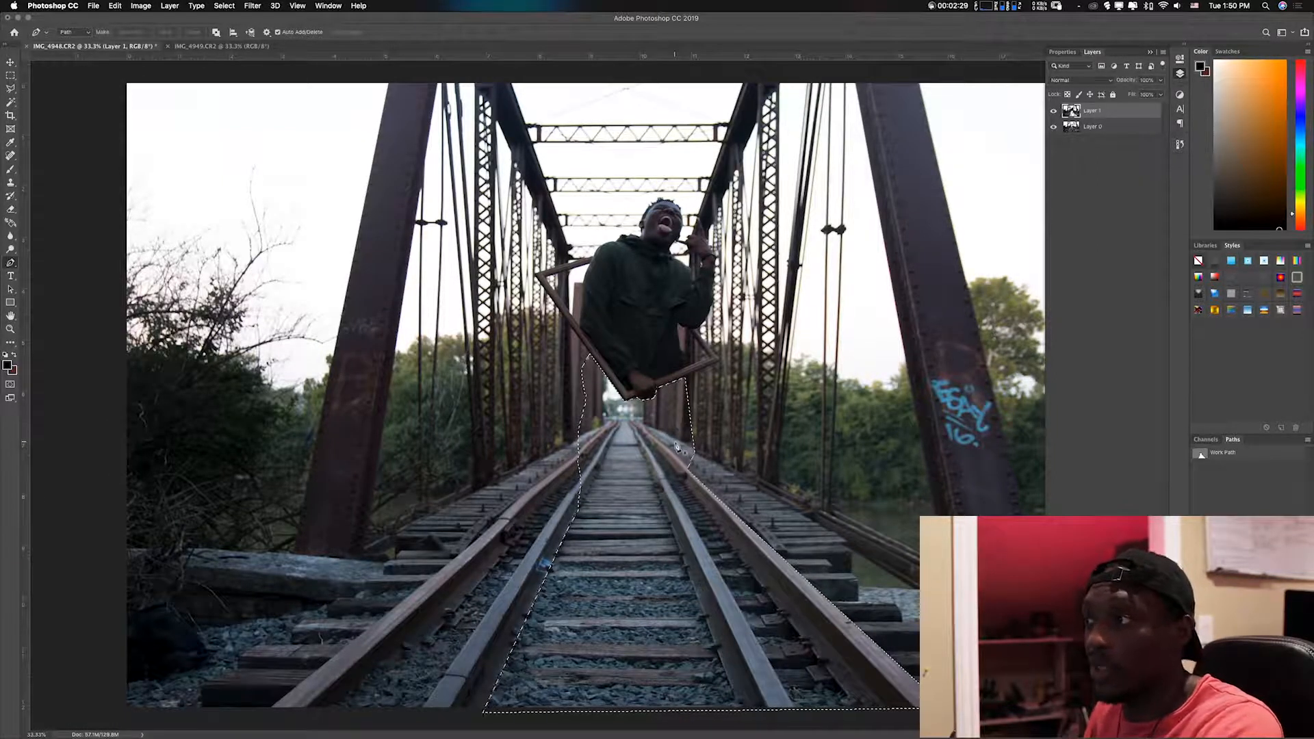
key("super+d")
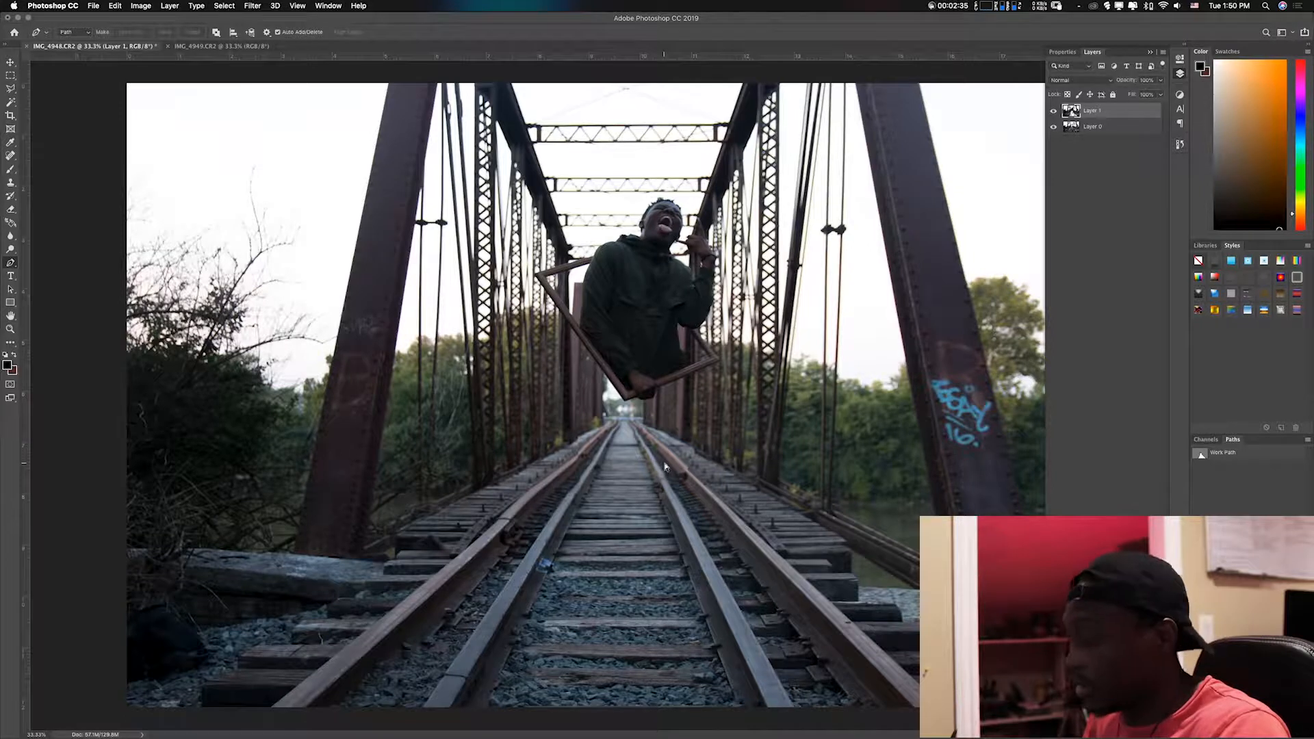
Step: Show the document's edit history
scroll(667, 468, "up", 2)
scroll(668, 468, "down", 3)
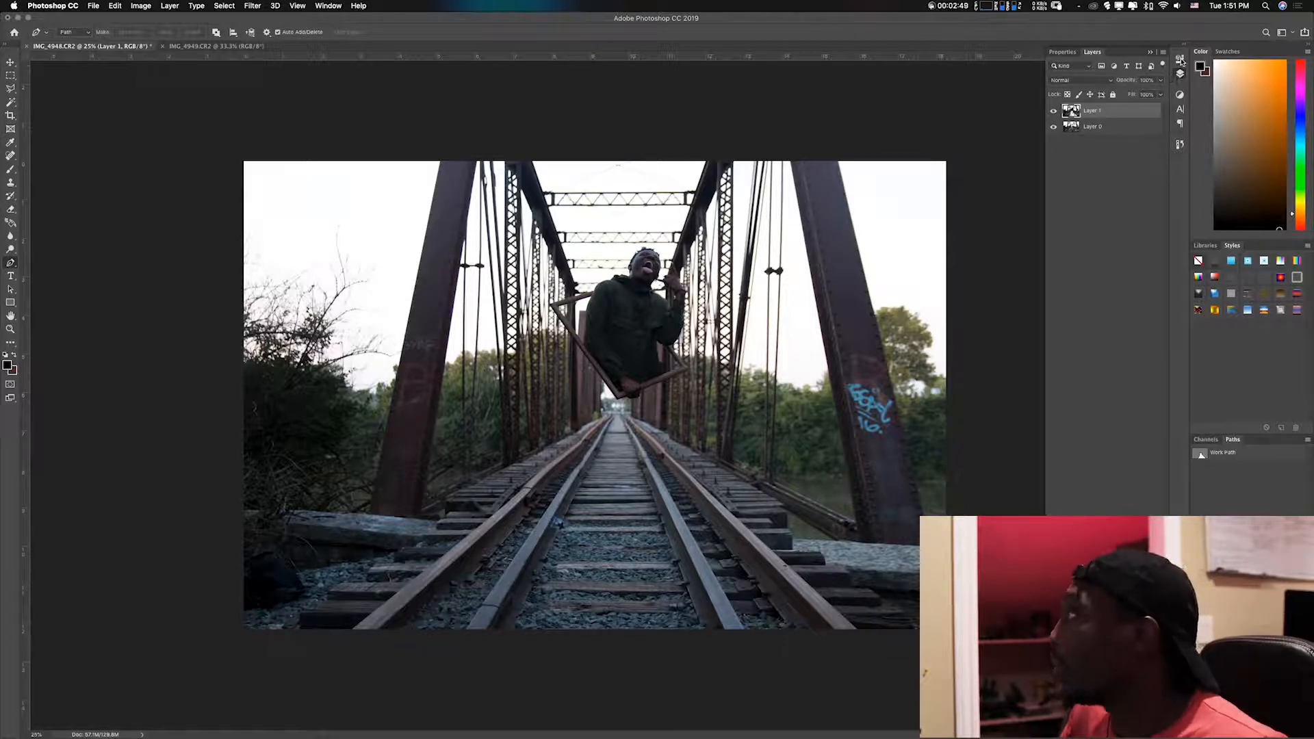
left_click(1180, 145)
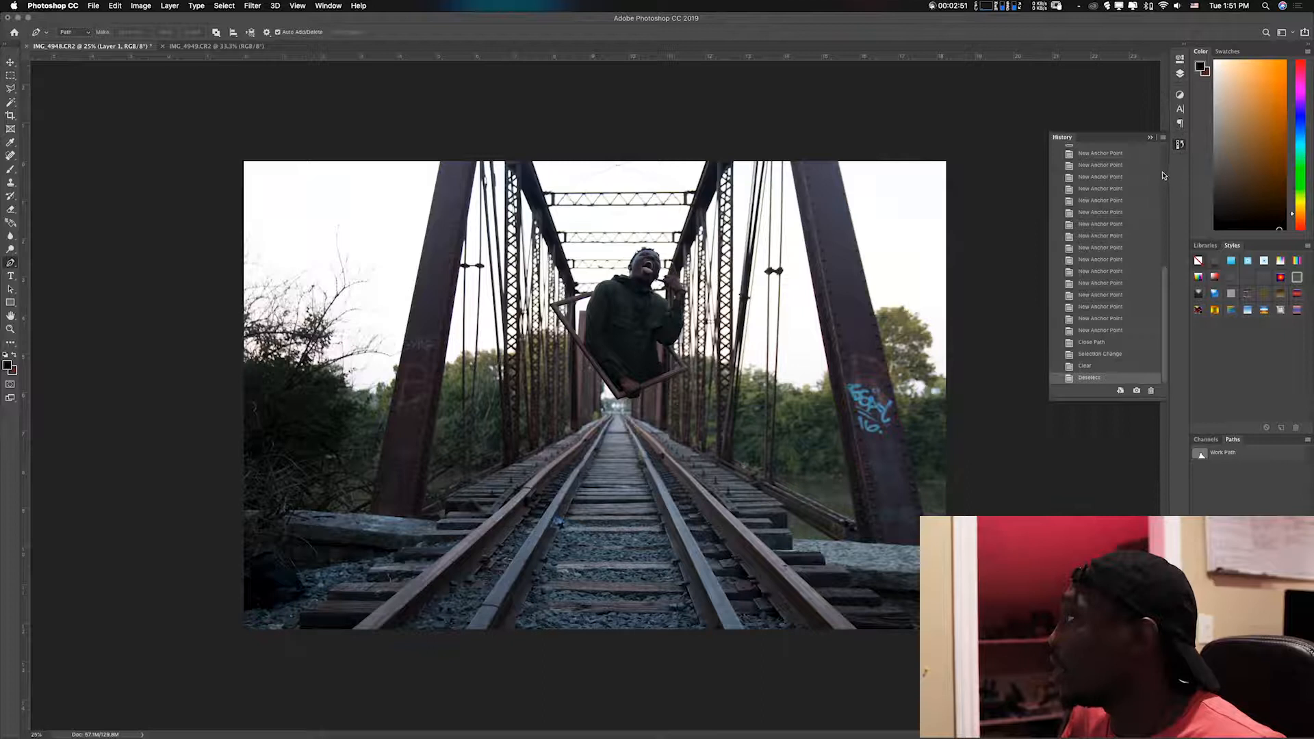
Step: Return to the closed-path state, convert the path to a new anti-aliased selection with a 2-pixel feather, clear the man's lower body and deselect
left_click(1098, 342)
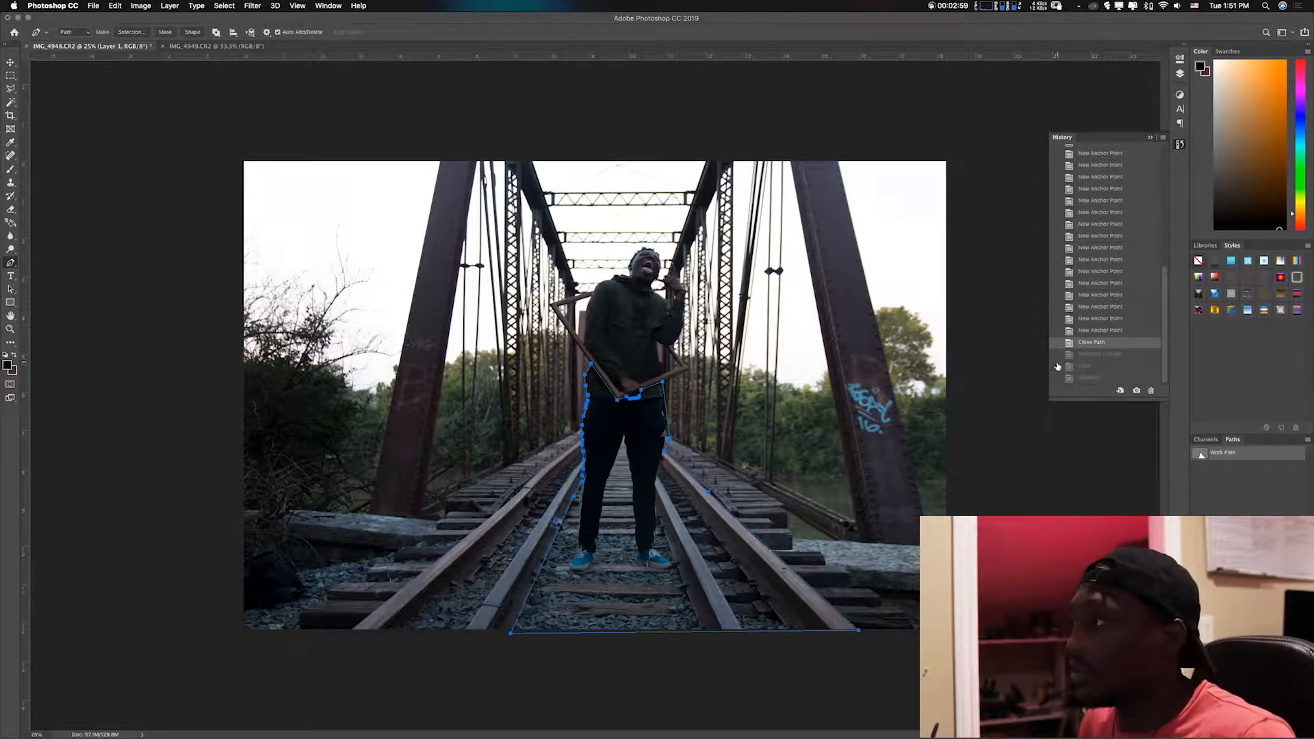
right_click(640, 436)
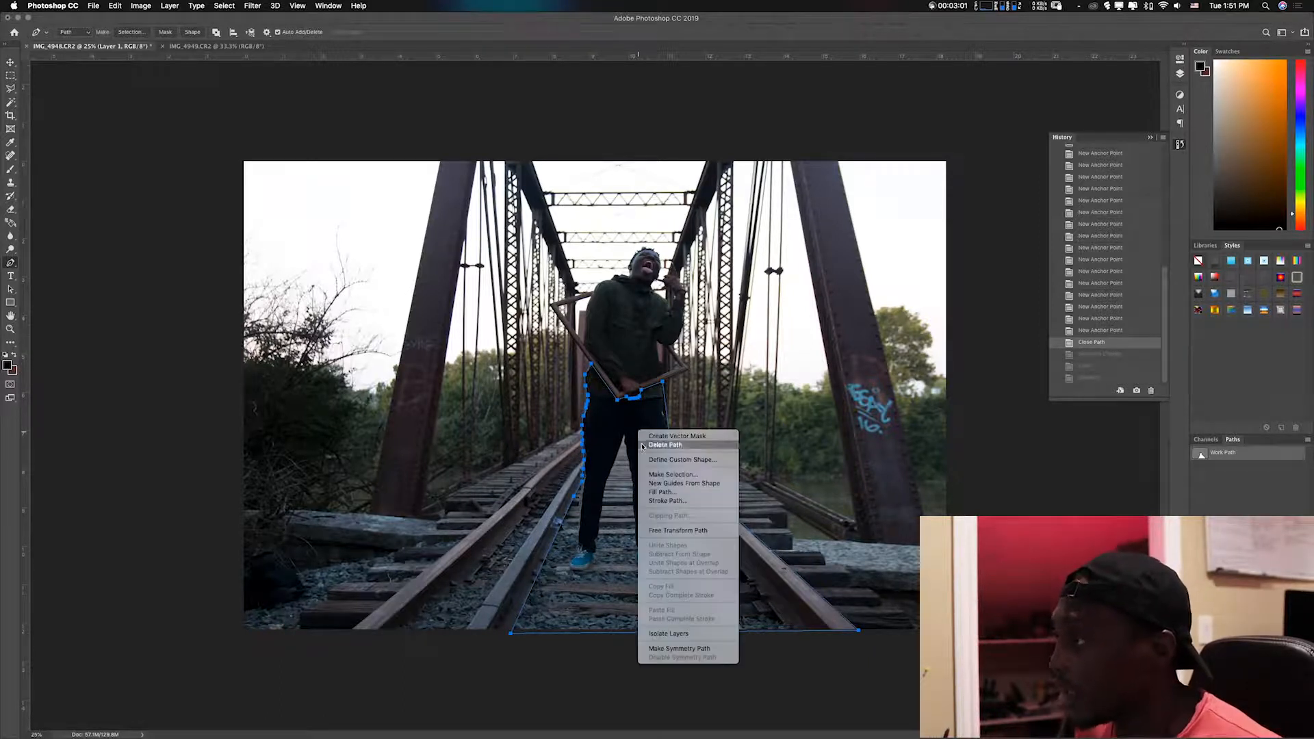
left_click(672, 481)
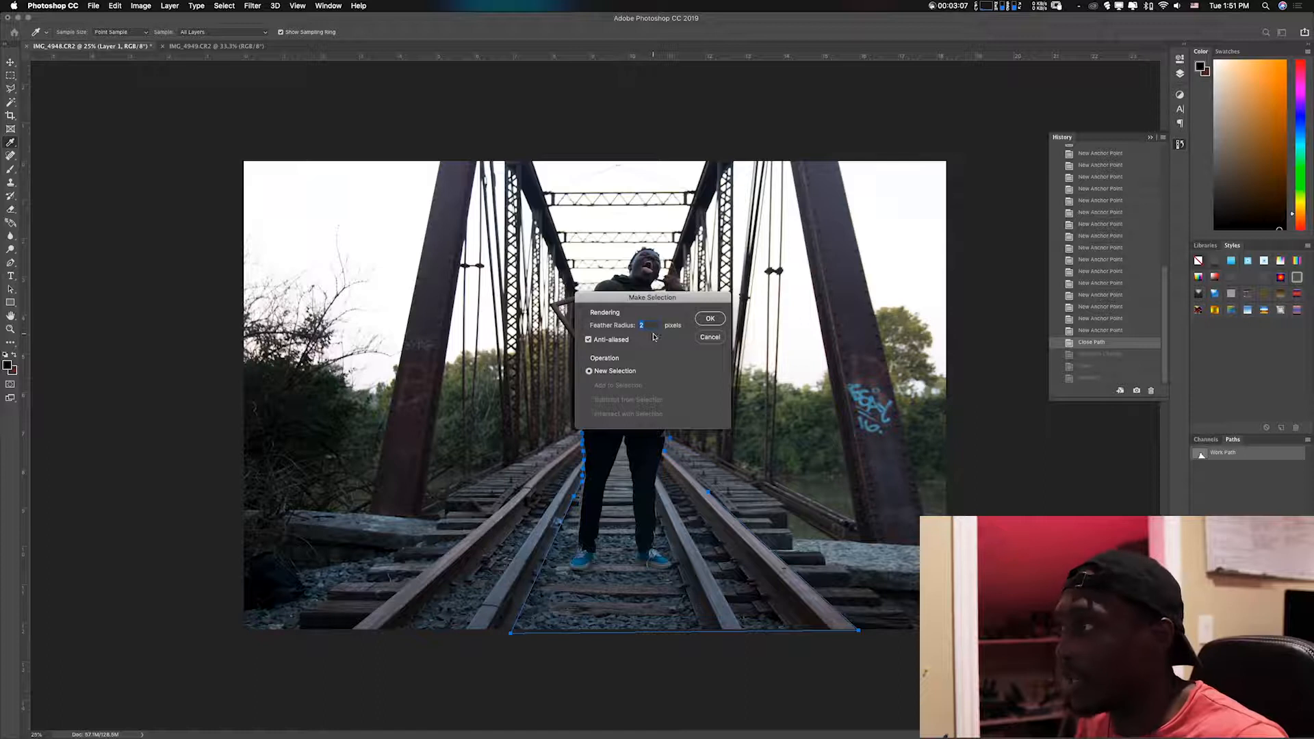
left_click(708, 319)
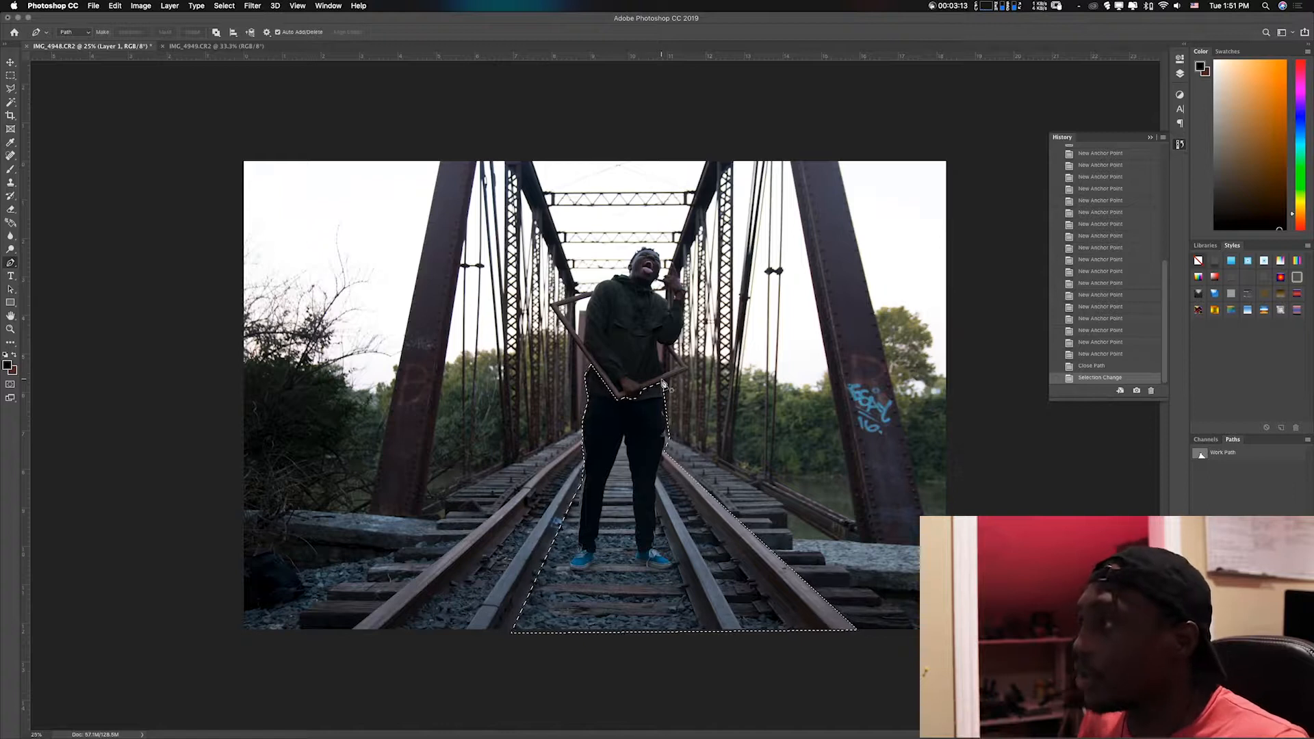
key("Delete")
key("ctrl+d")
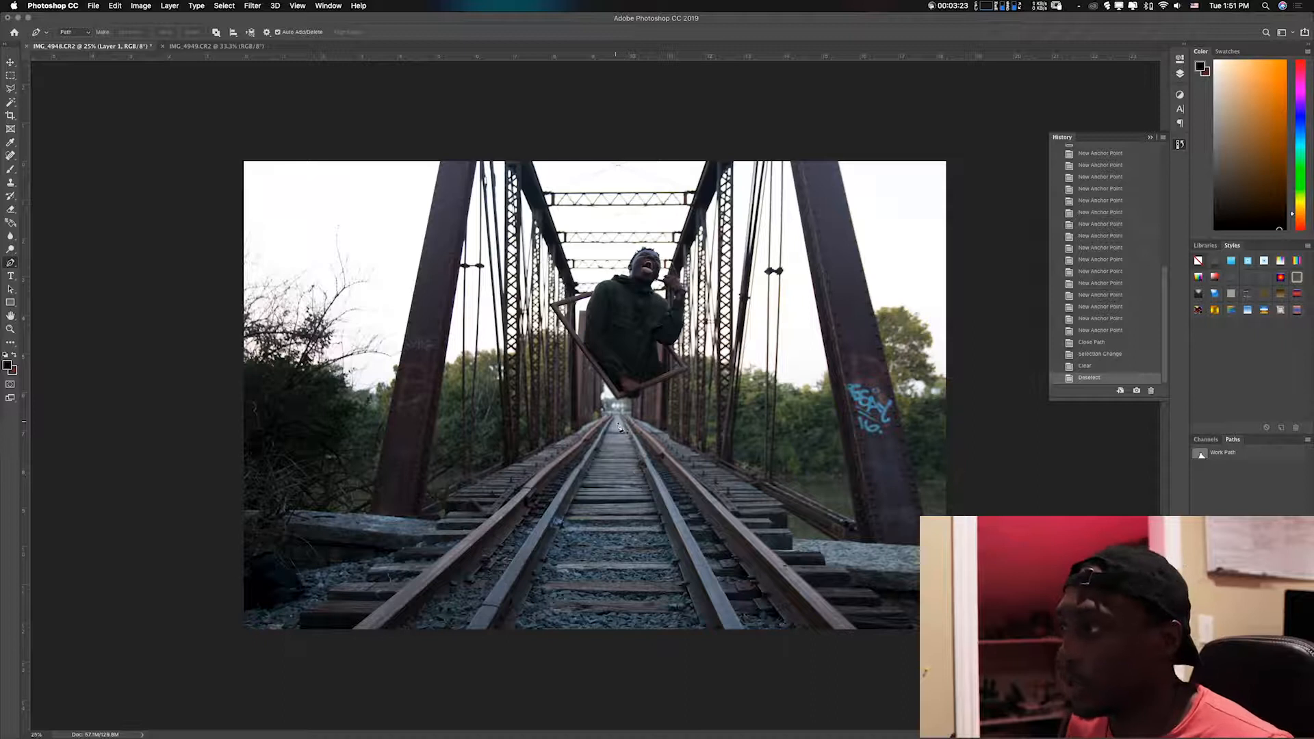
Step: Display the layers and set up the Eraser for Layer 1 with 28% opacity and 77% flow
key("v")
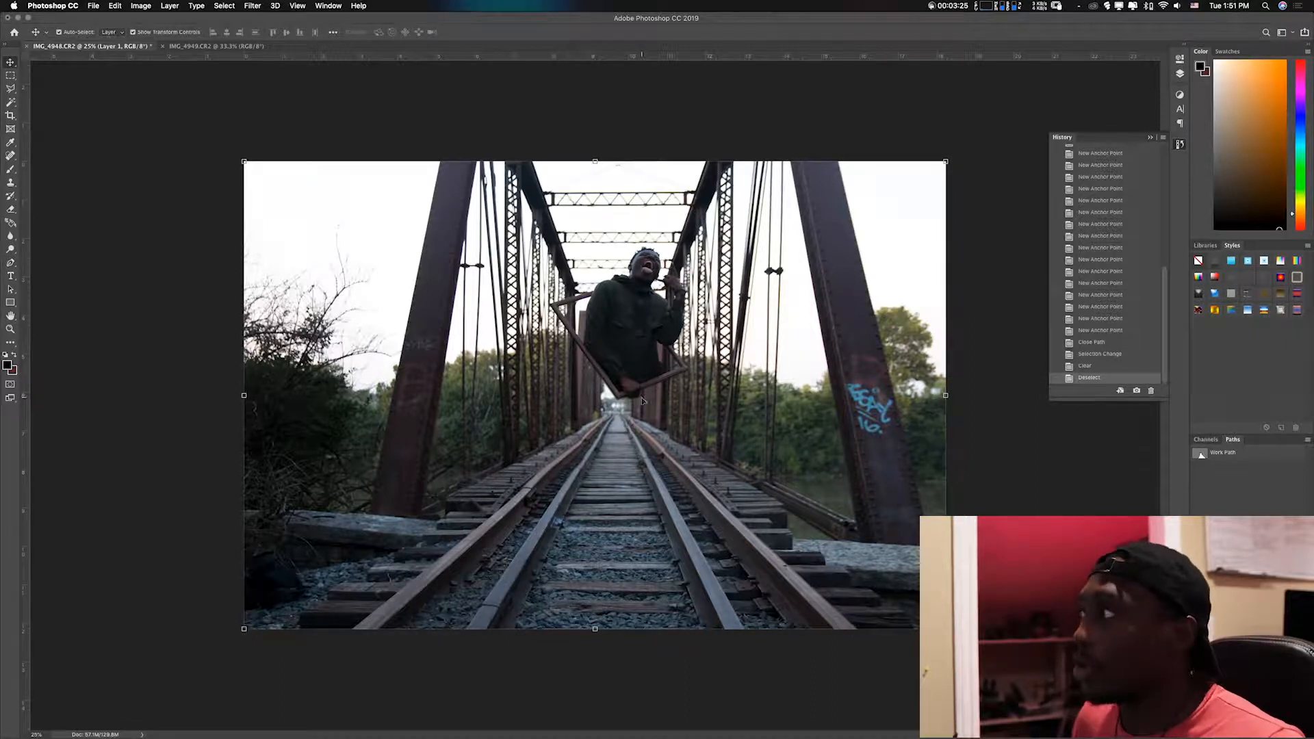
left_click(1180, 73)
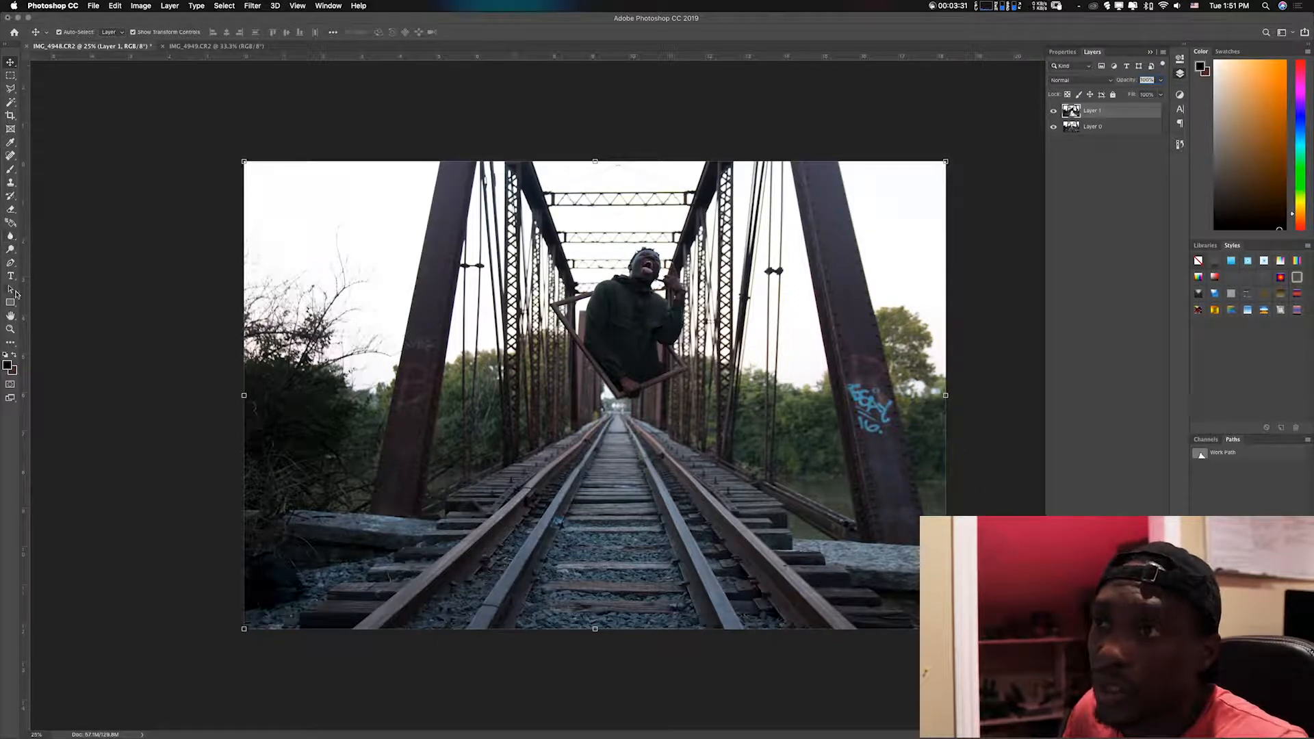
left_click(11, 210)
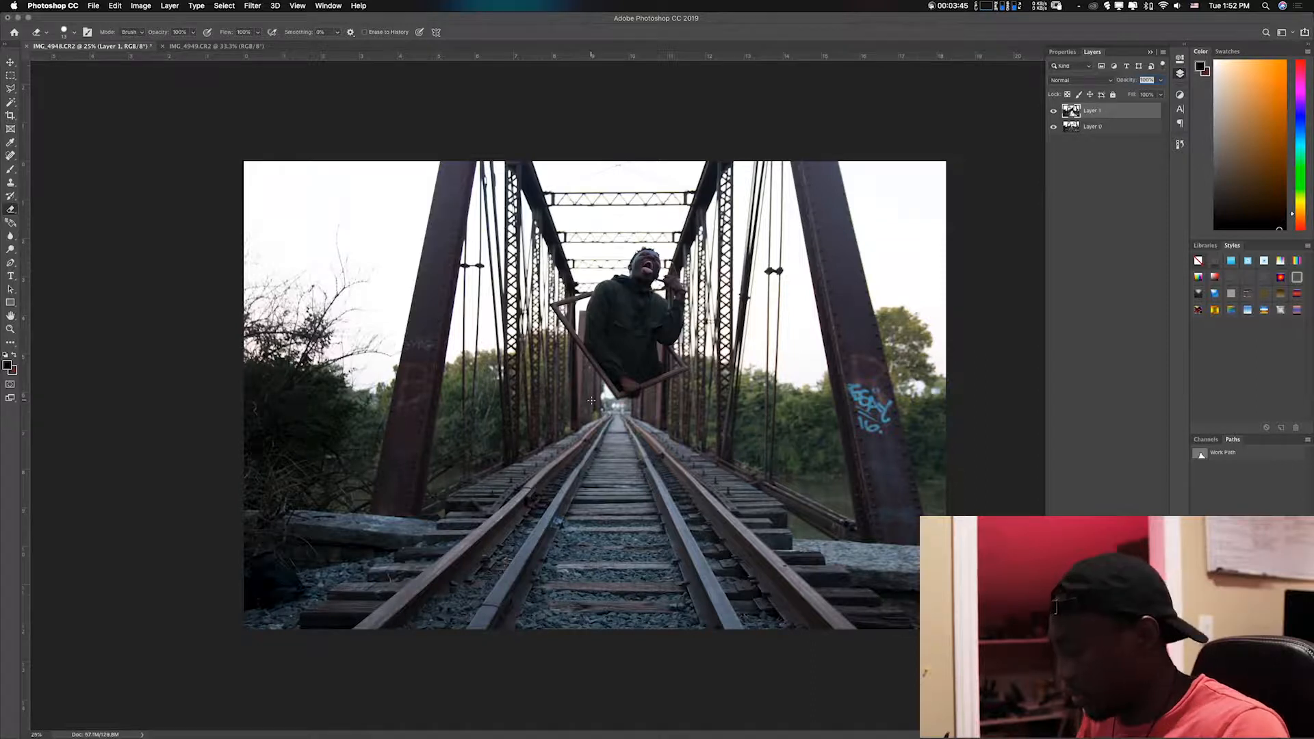
key("super+equal")
key("super+minus")
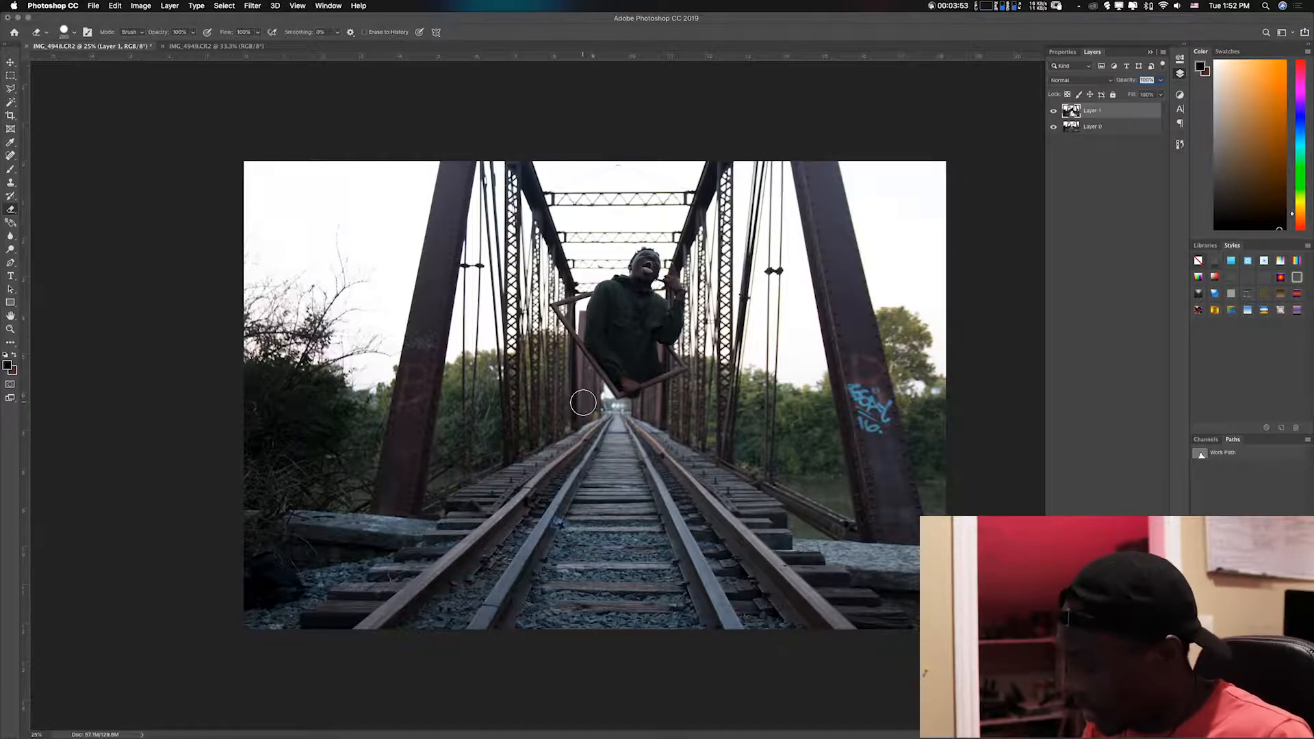
key("super+equal")
key("super+equal")
key("super+equal")
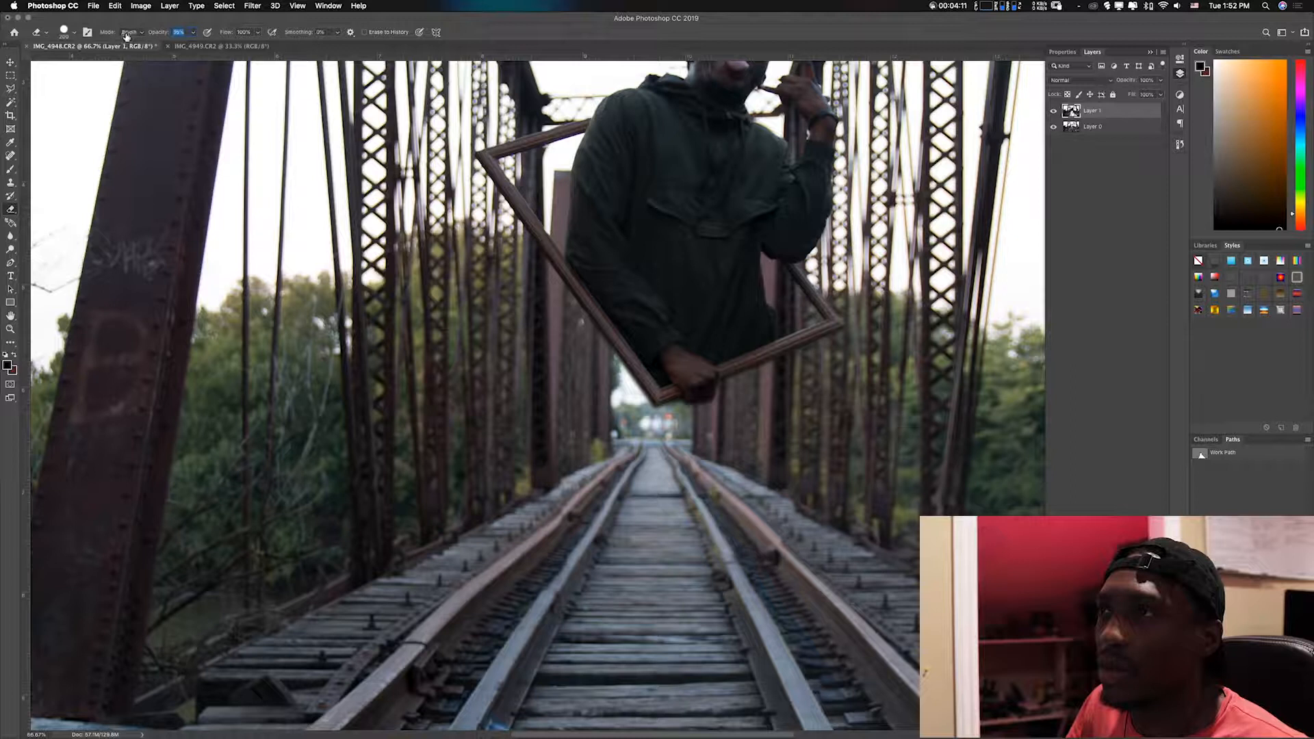
left_click_drag(118, 35, 118, 35)
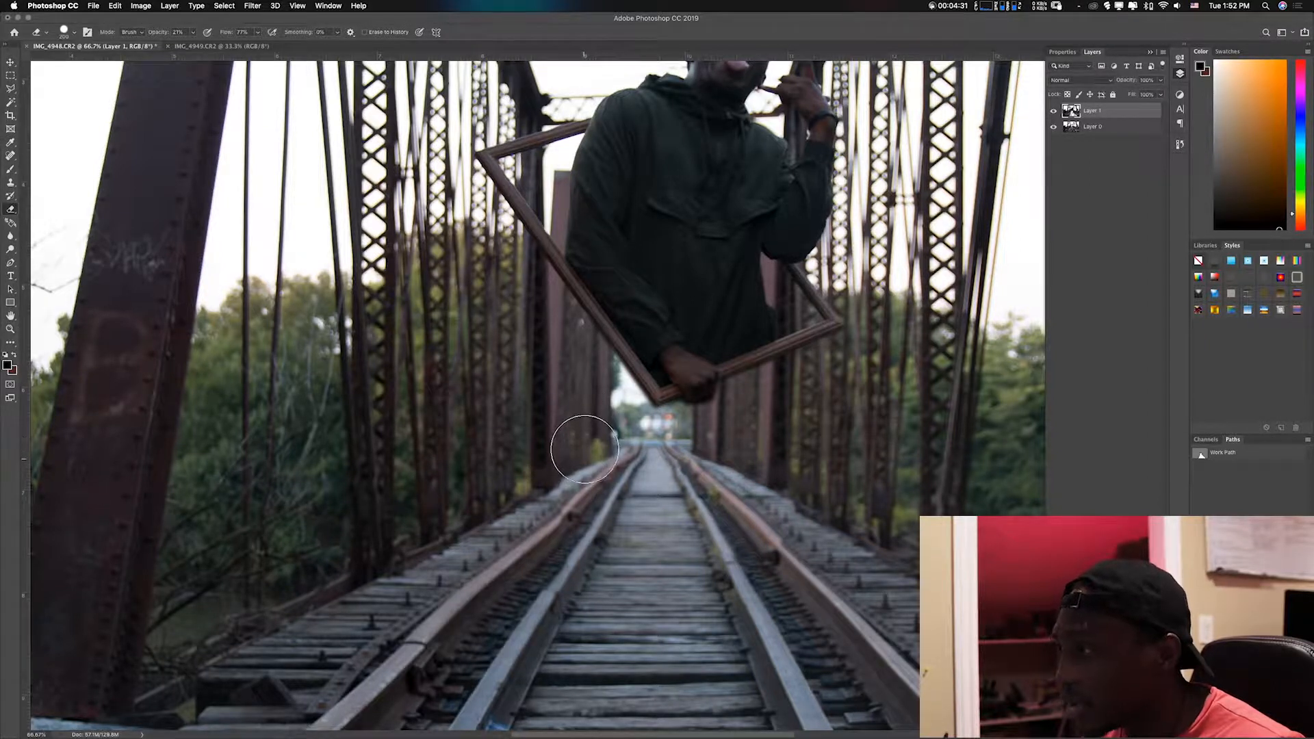
left_click_drag(154, 33, 160, 33)
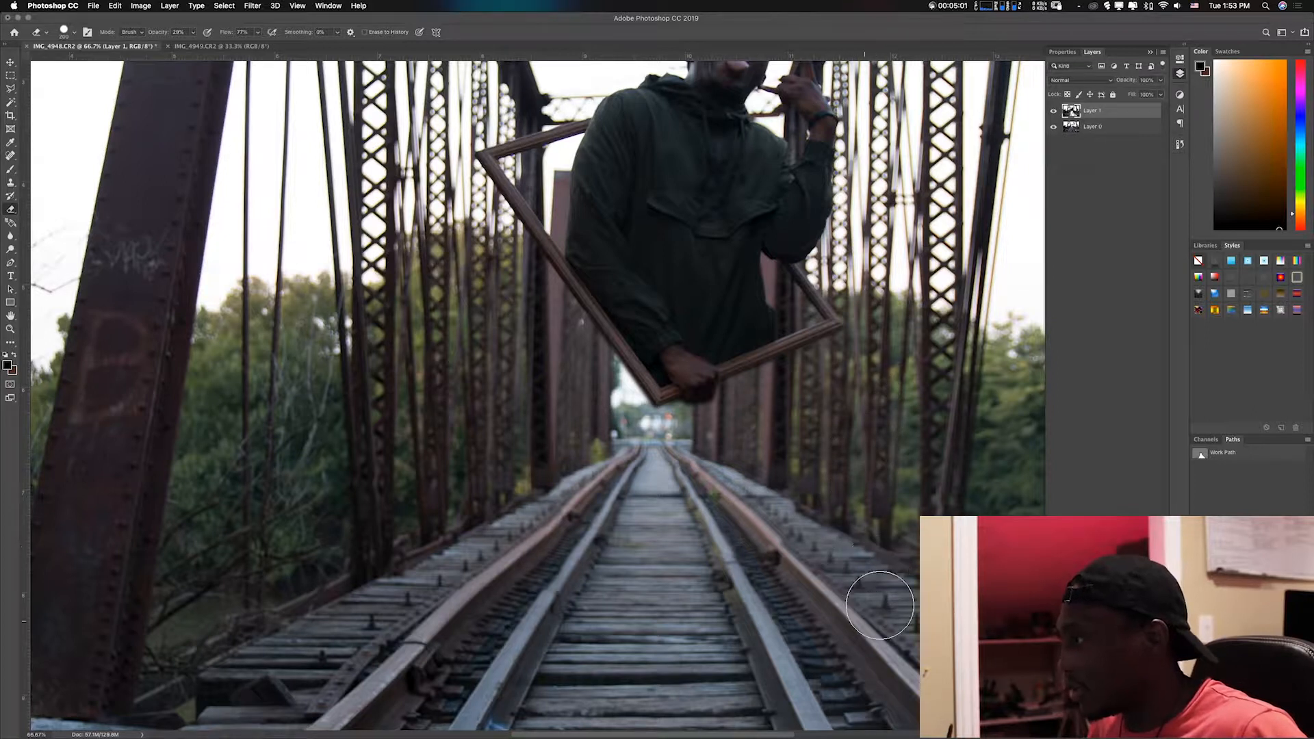
key("super+minus")
key("super+minus")
key("super+minus")
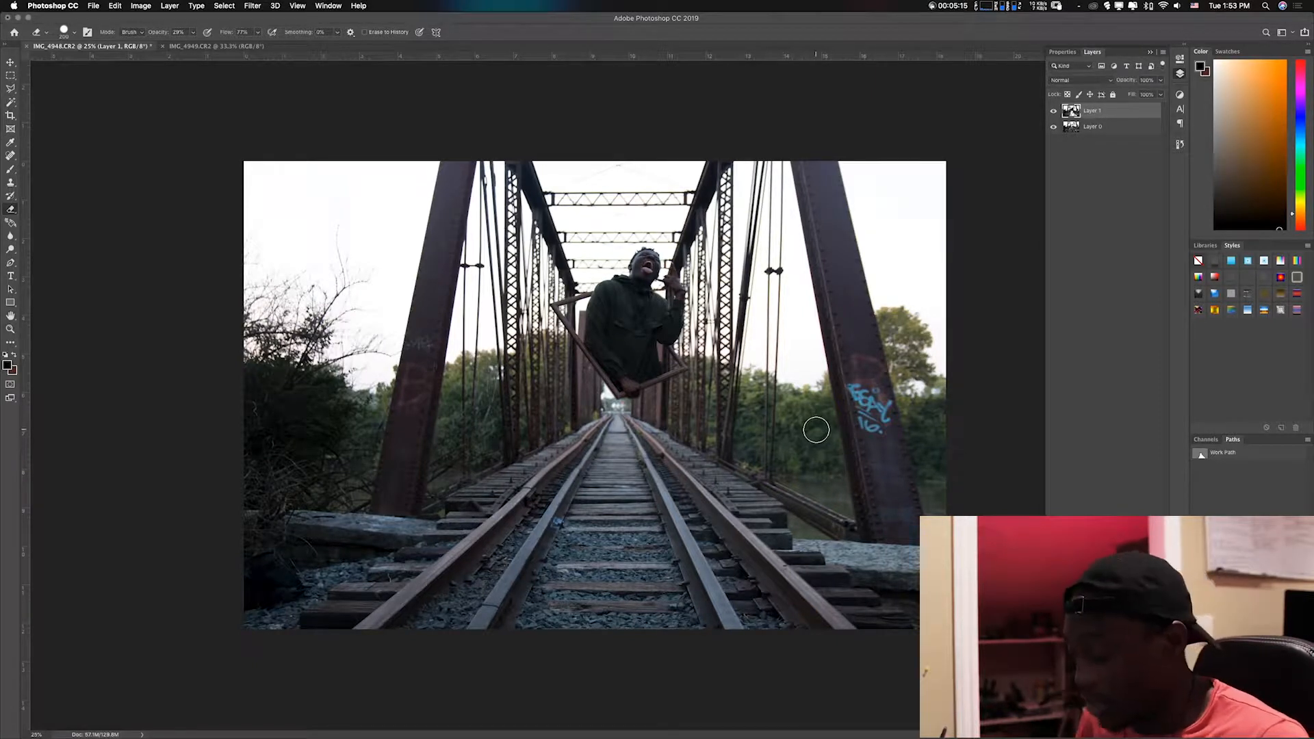
Step: Crop both sides of the image to a narrow portrait frame around the man and the tracks, cutting off the large outer bridge beams
key("v")
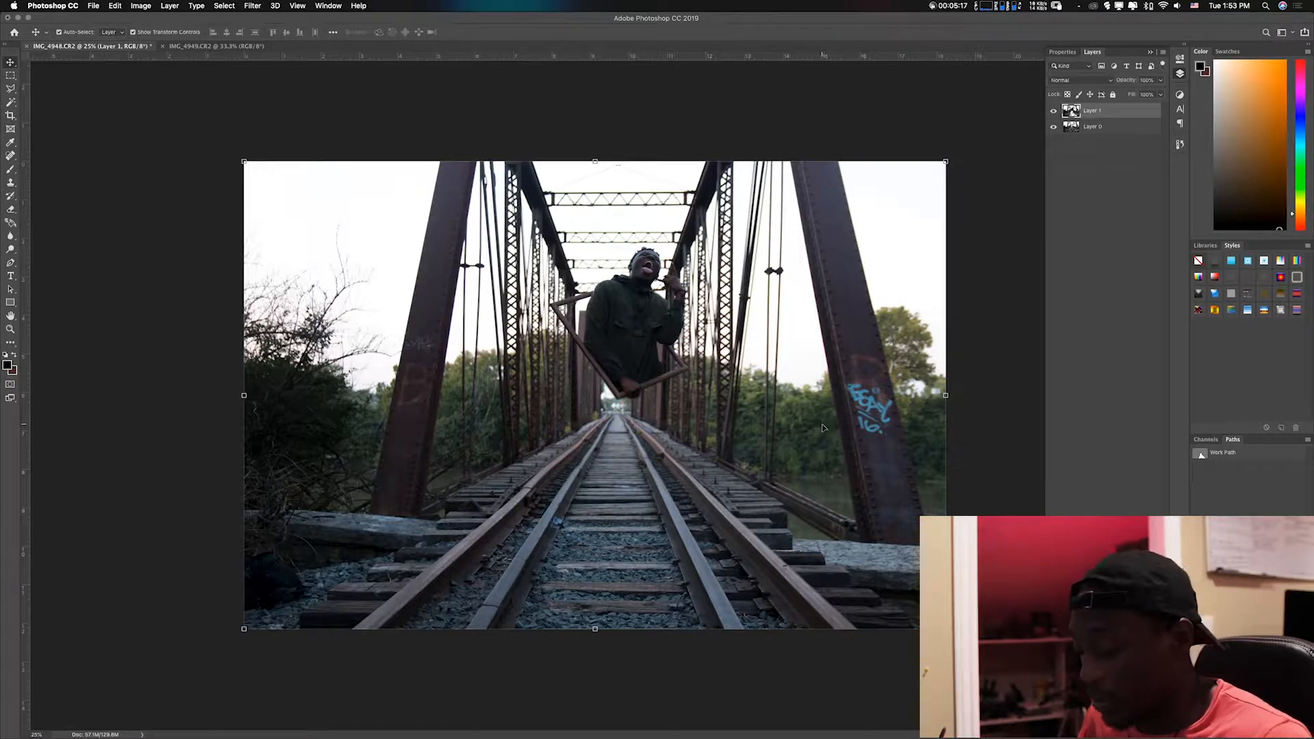
key("c")
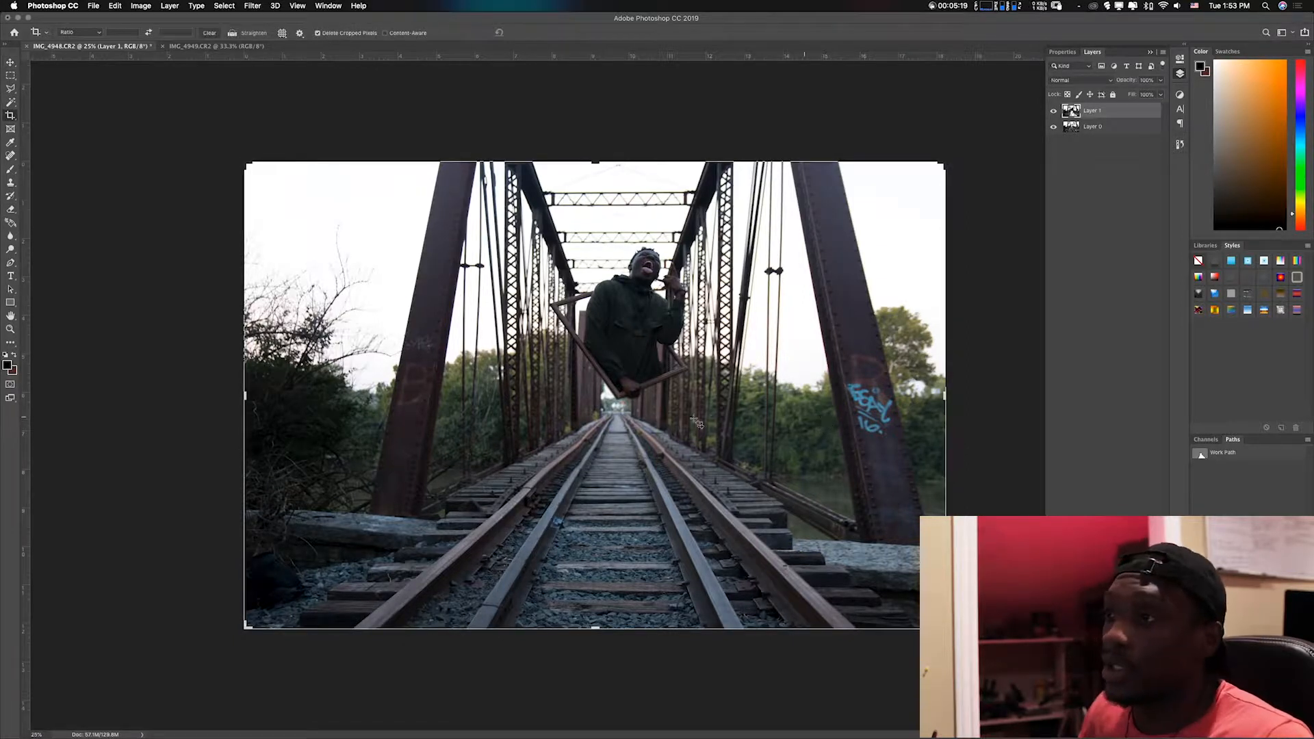
left_click(245, 397)
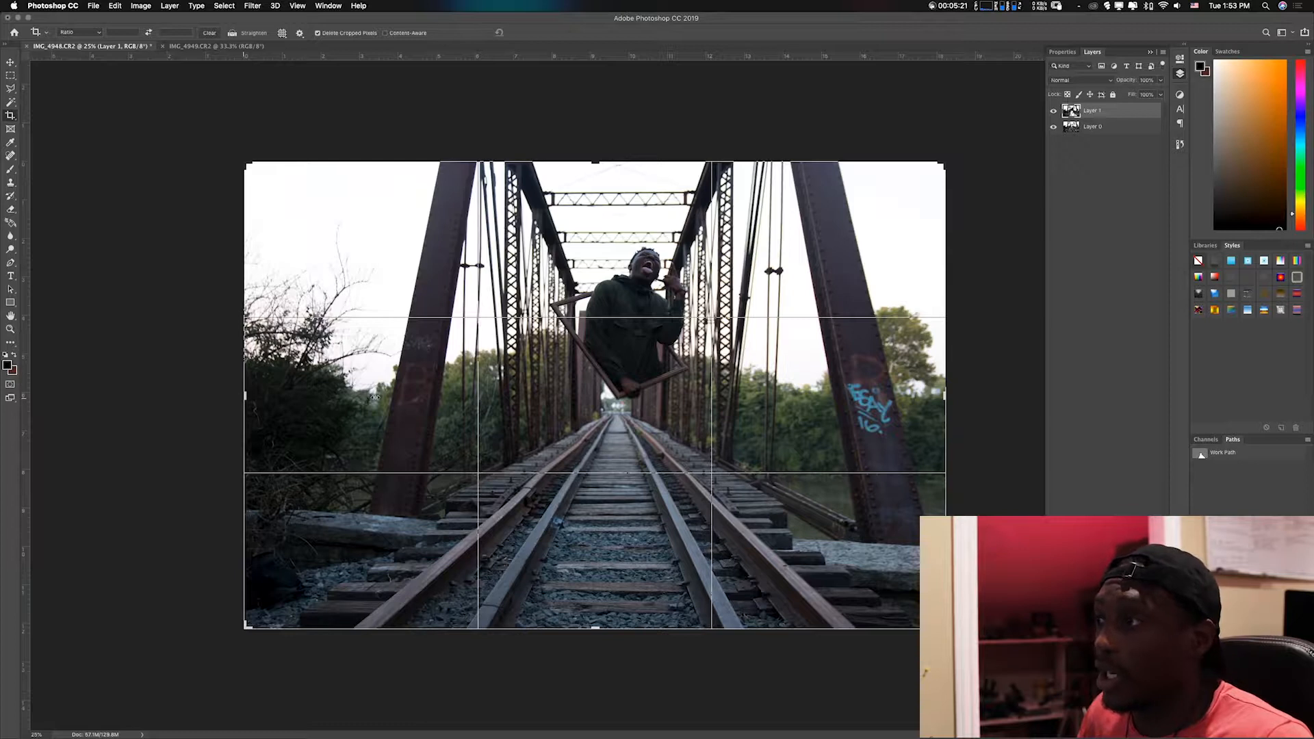
left_click_drag(393, 405, 363, 396)
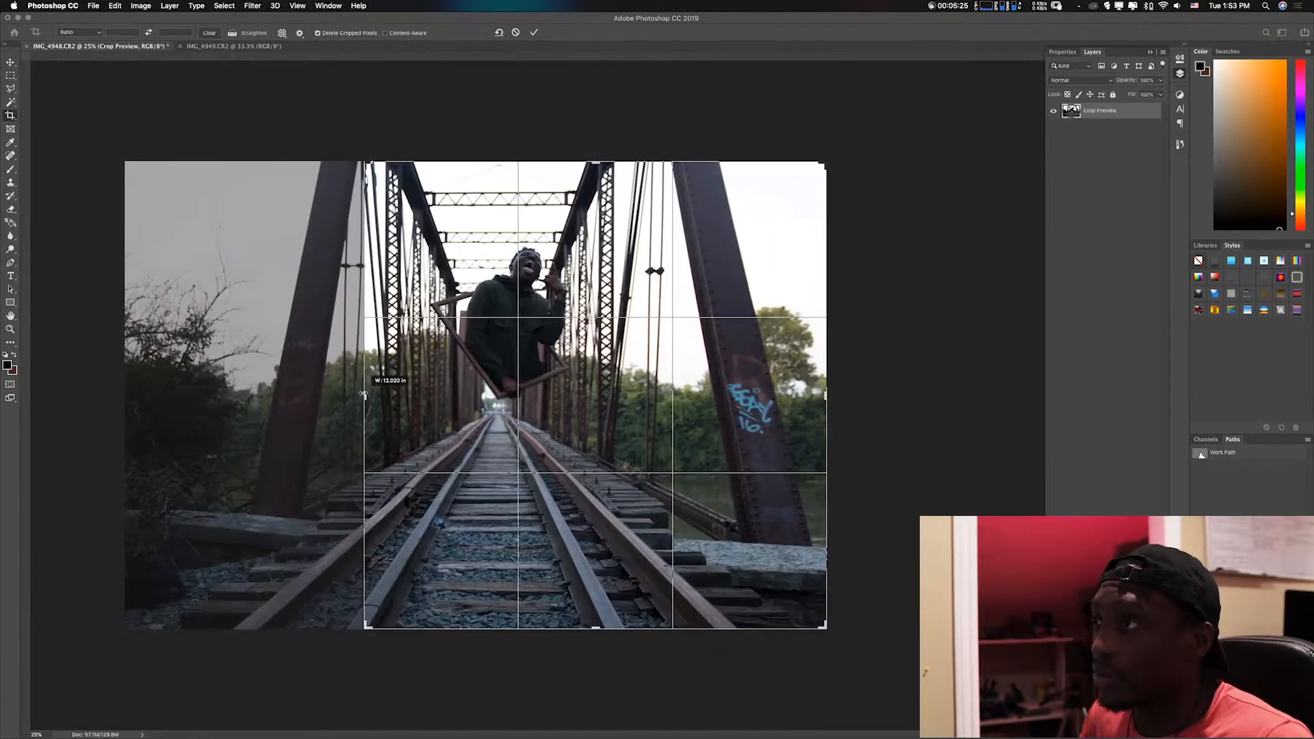
left_click_drag(830, 400, 738, 403)
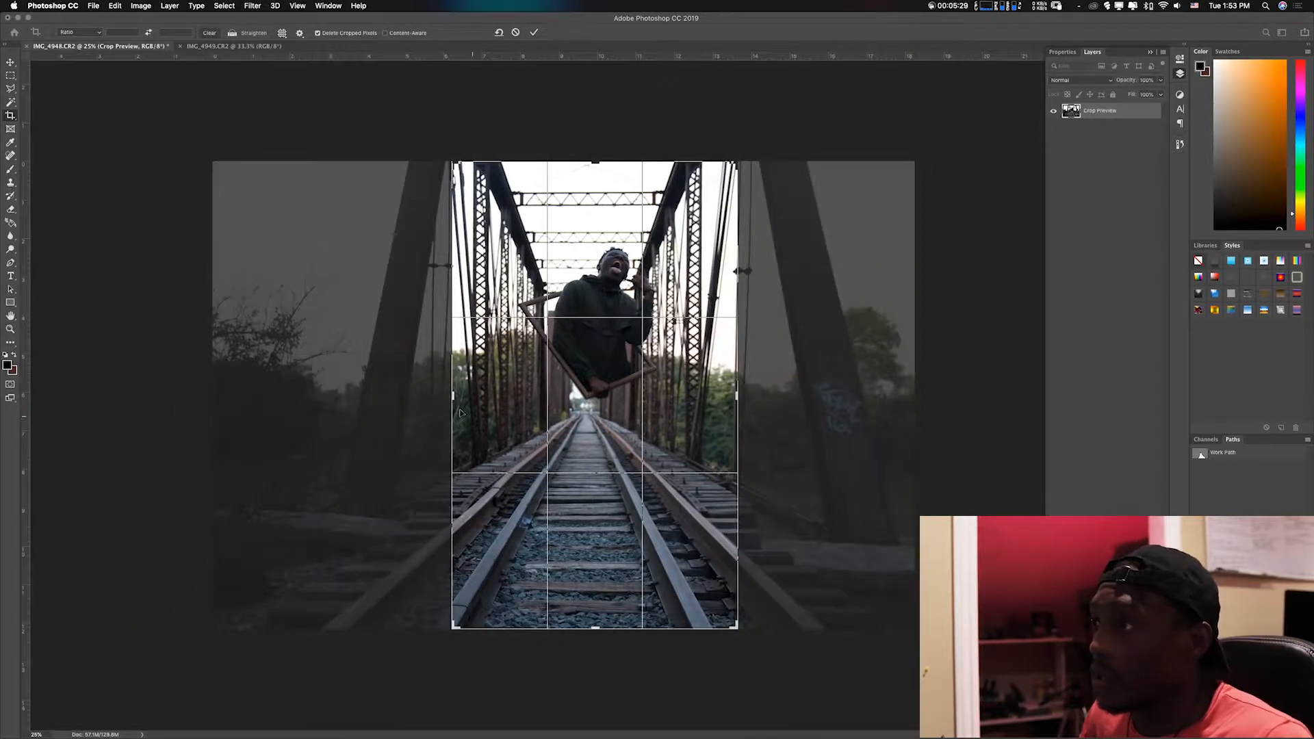
left_click_drag(455, 397, 439, 398)
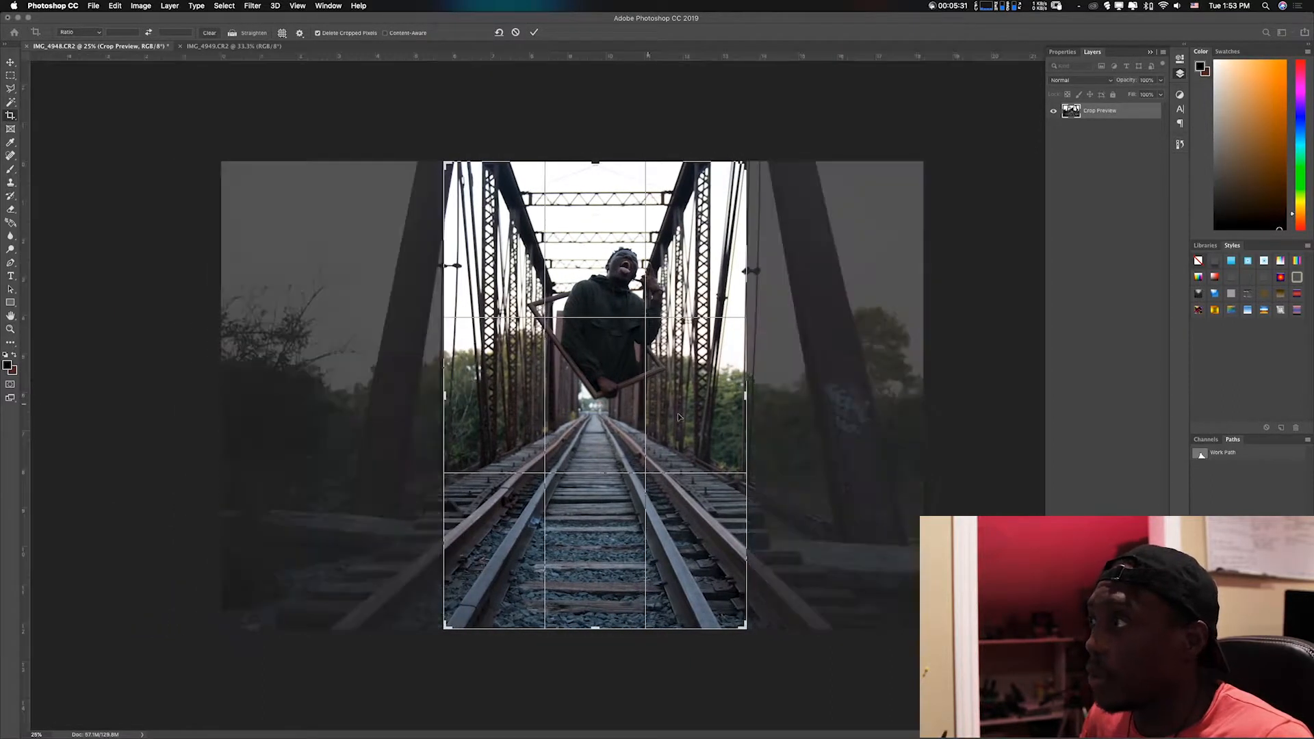
left_click_drag(750, 398, 754, 398)
key("Return")
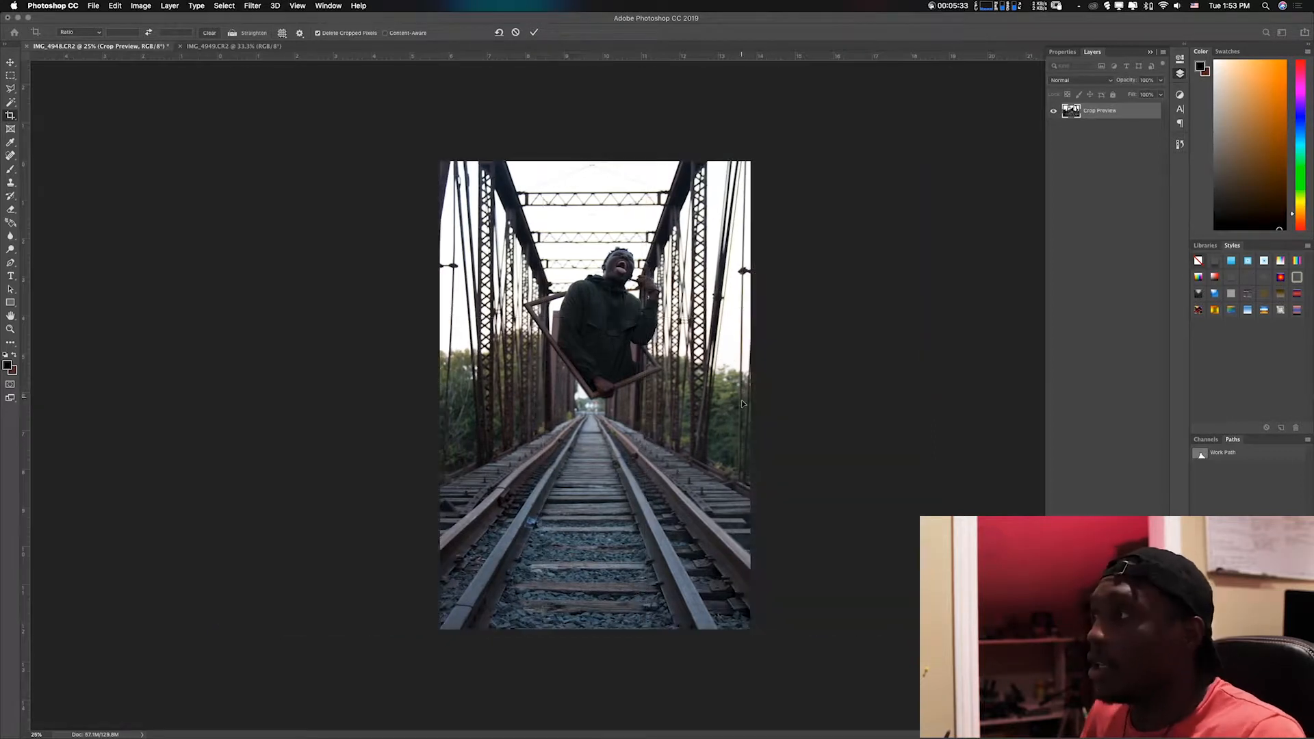